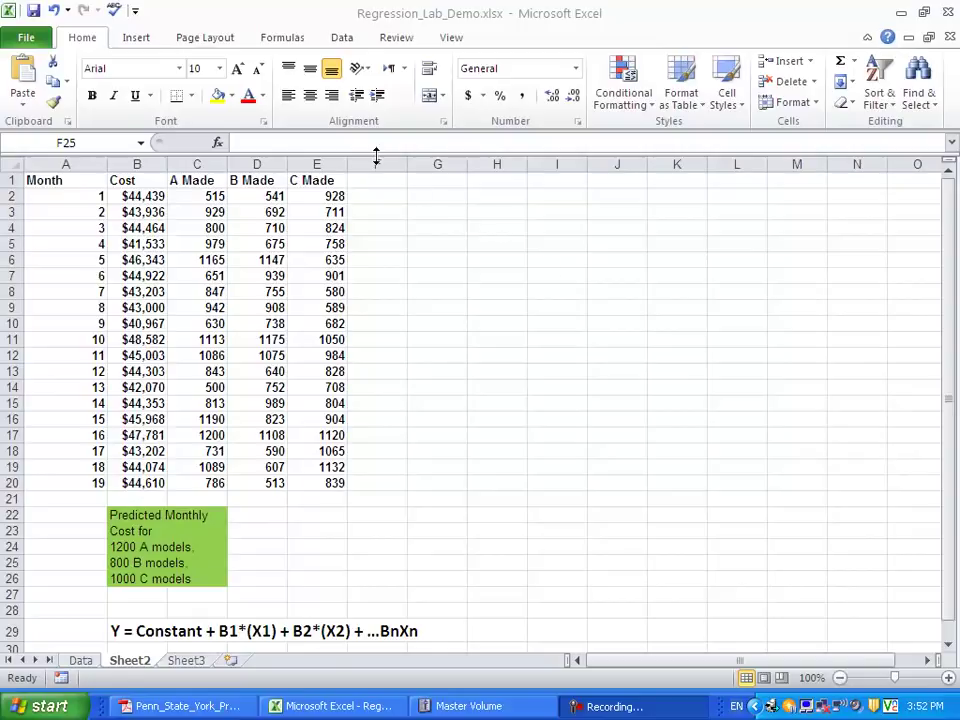
Disable the Solver Add-in in the Excel add-ins list, leaving Analysis ToolPak enabled
{"action": "left_click", "coordinate": [343, 38]}
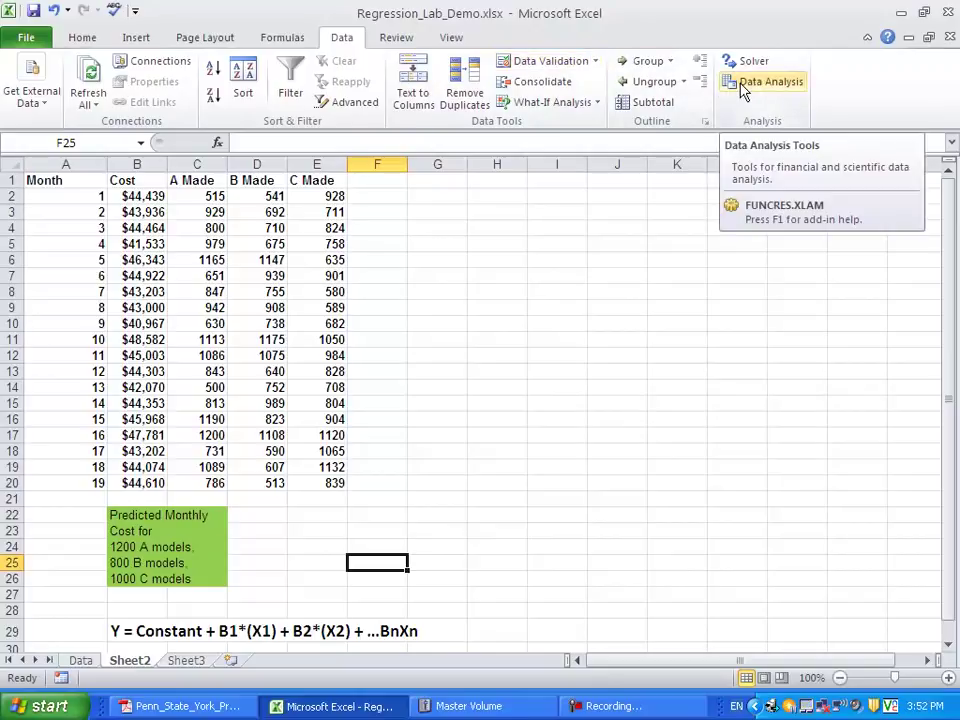
{"action": "left_click", "coordinate": [30, 38]}
{"action": "left_click", "coordinate": [32, 39]}
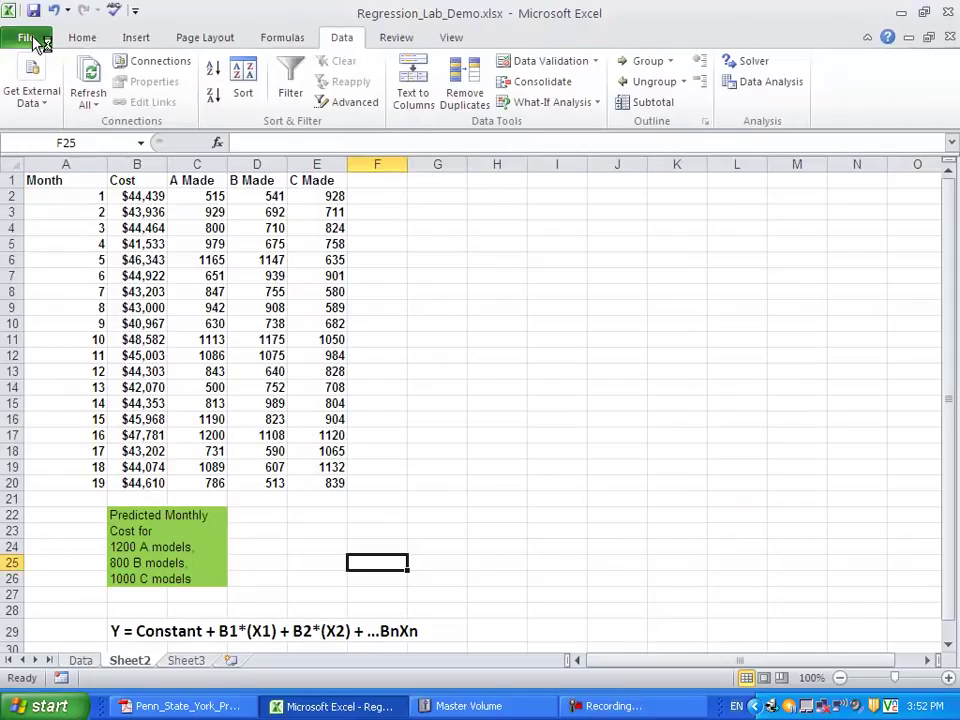
{"action": "left_click", "coordinate": [32, 40]}
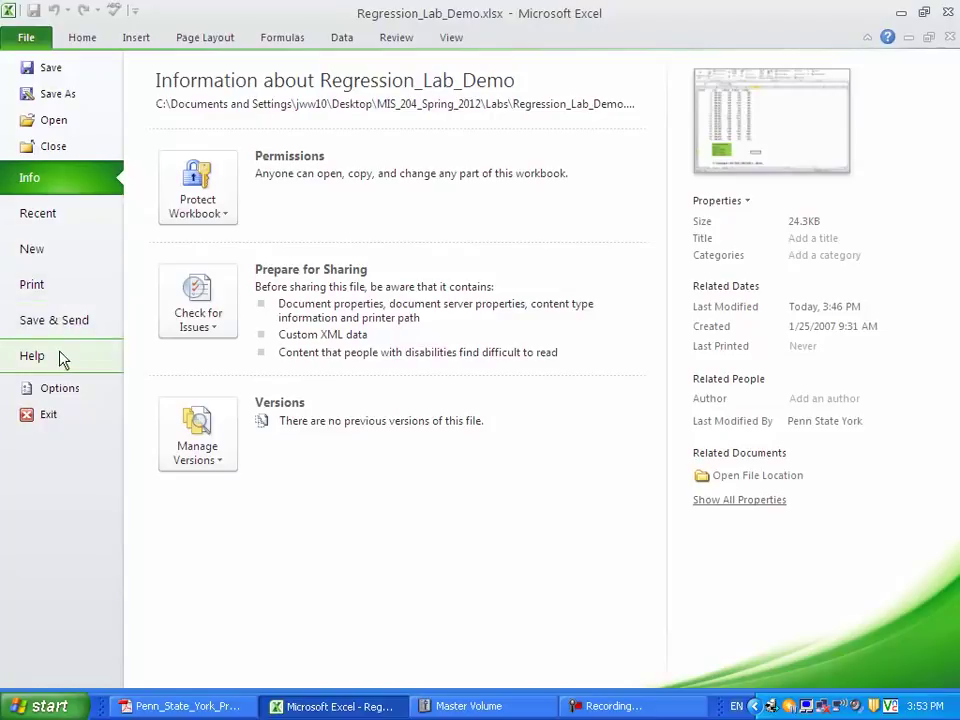
{"action": "left_click", "coordinate": [58, 393]}
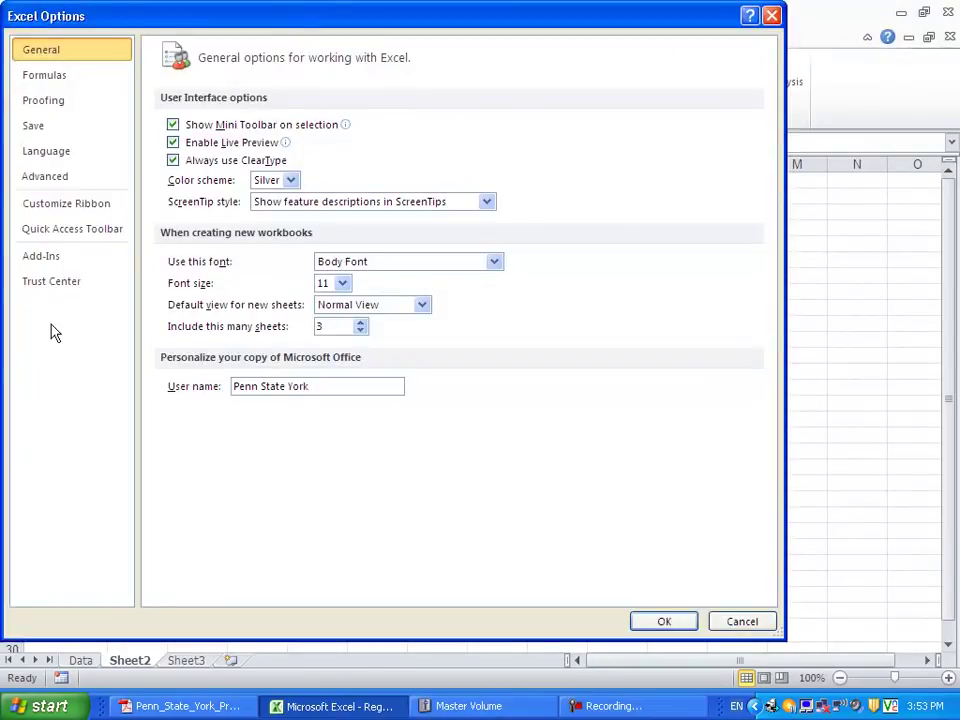
{"action": "left_click", "coordinate": [52, 270]}
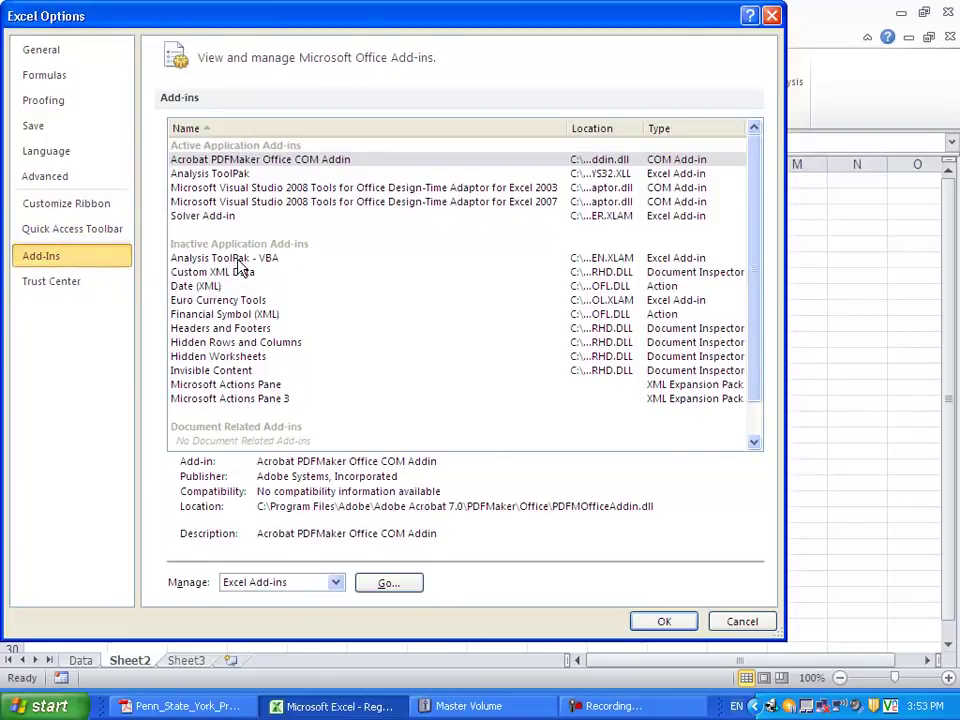
{"action": "left_click", "coordinate": [239, 175]}
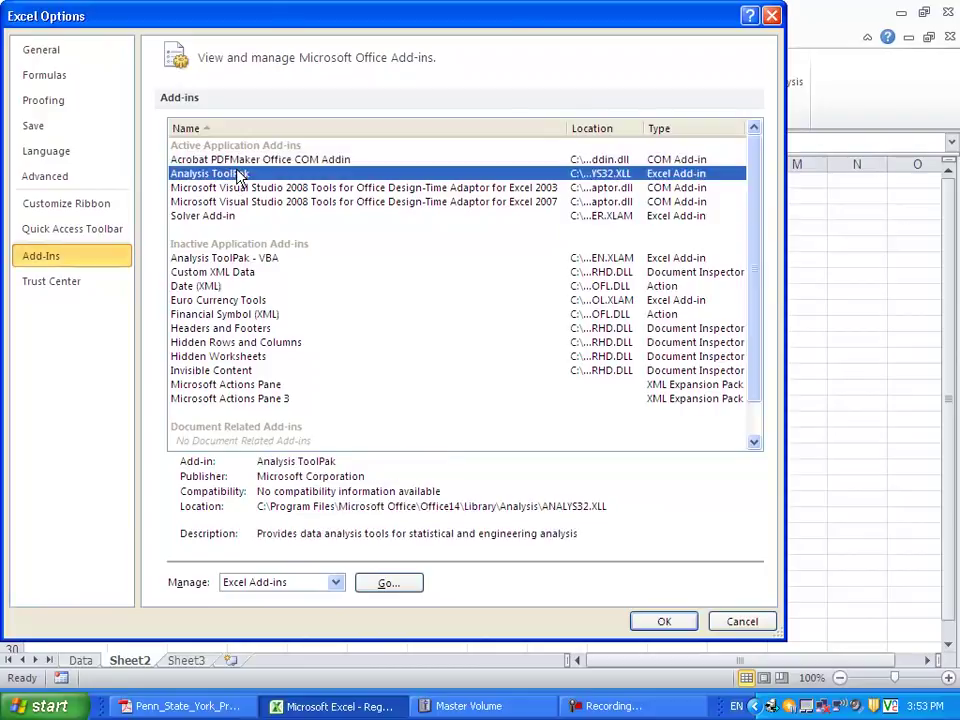
{"action": "left_click", "coordinate": [390, 585]}
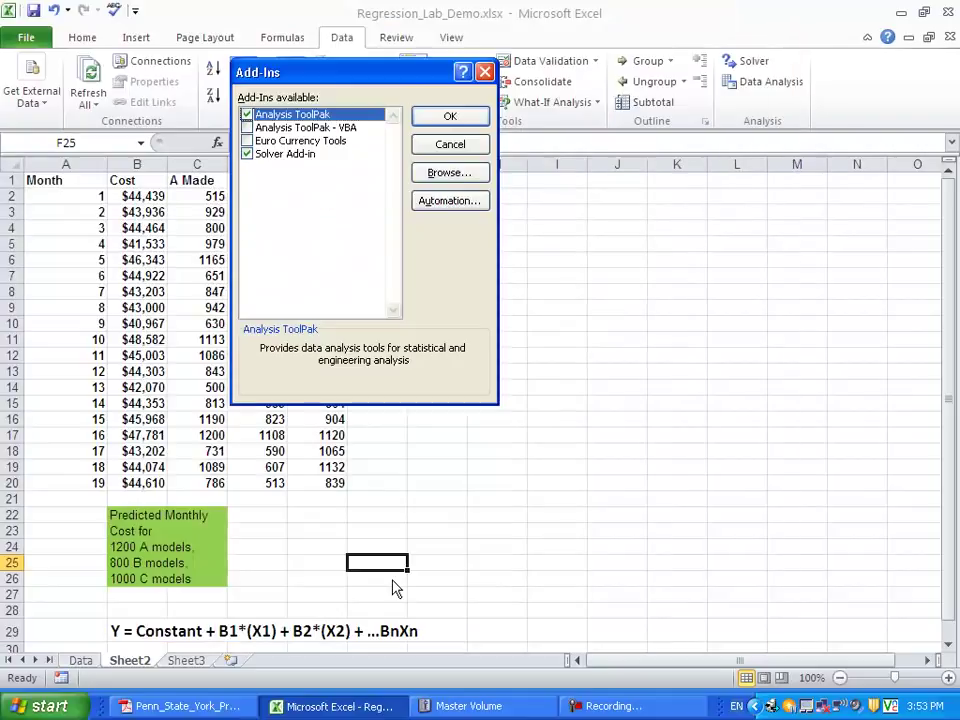
{"action": "left_click", "coordinate": [248, 155]}
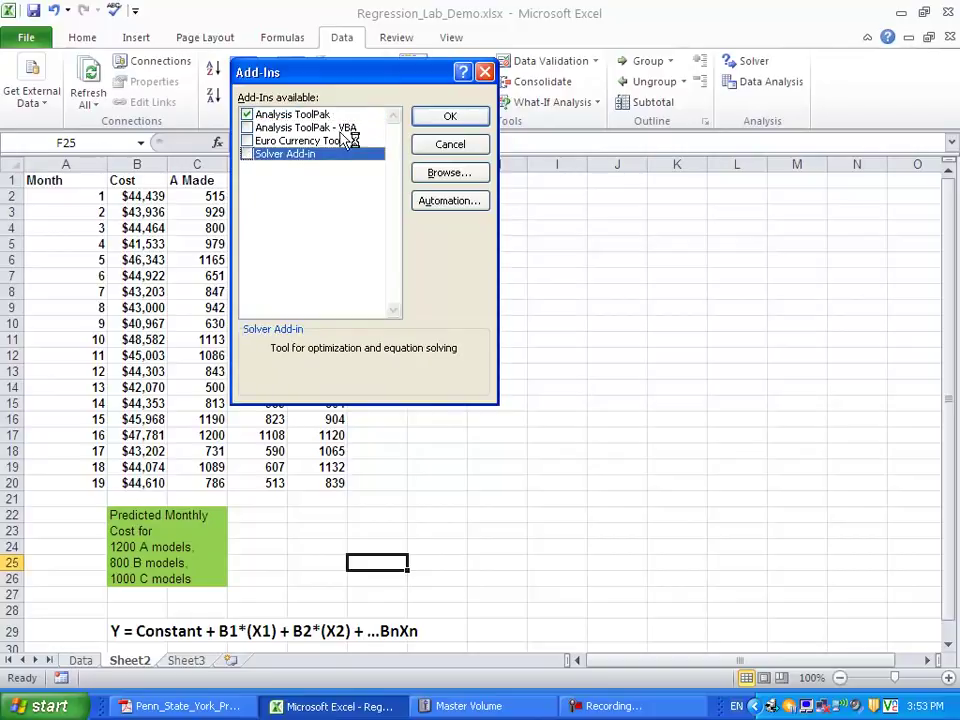
{"action": "left_click", "coordinate": [425, 118]}
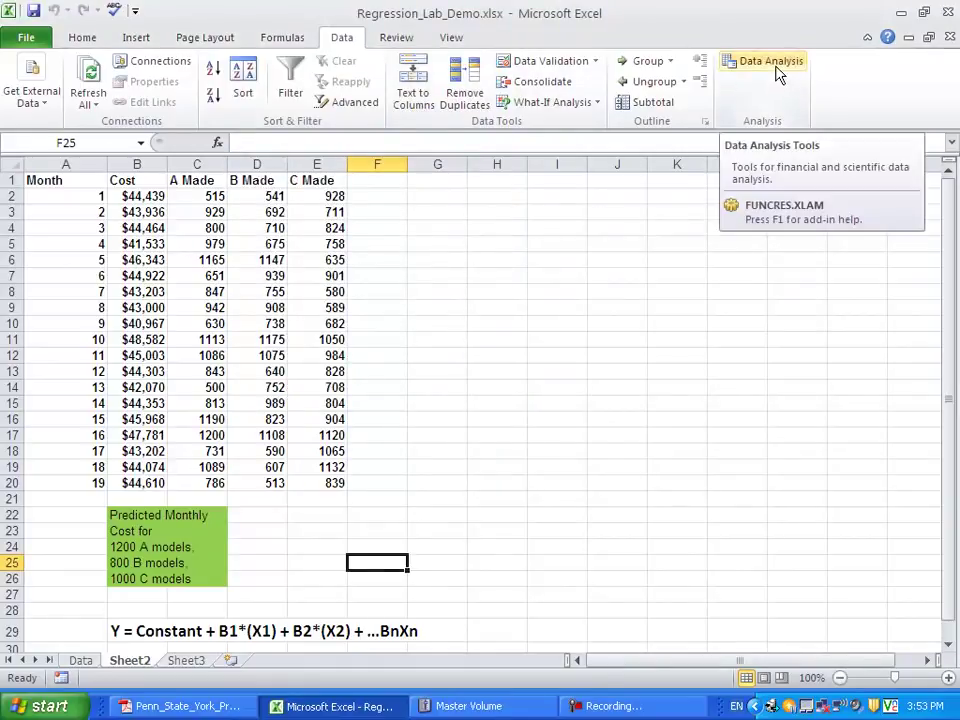
Start the Regression data analysis tool and place its dialog clear of the data table
{"action": "left_click", "coordinate": [776, 66]}
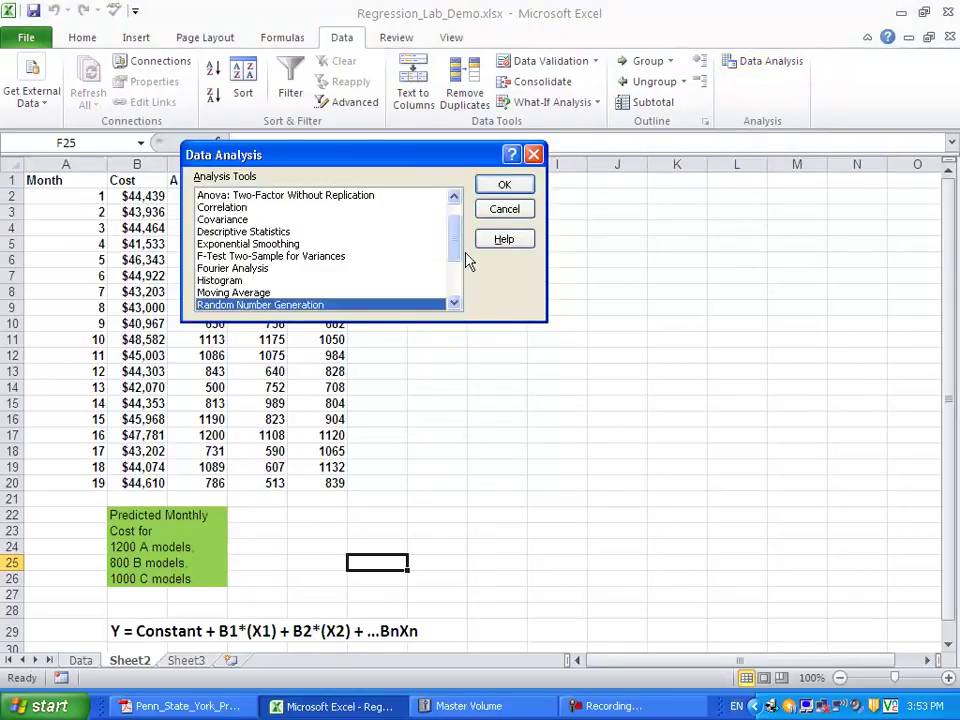
{"action": "left_click", "coordinate": [455, 278]}
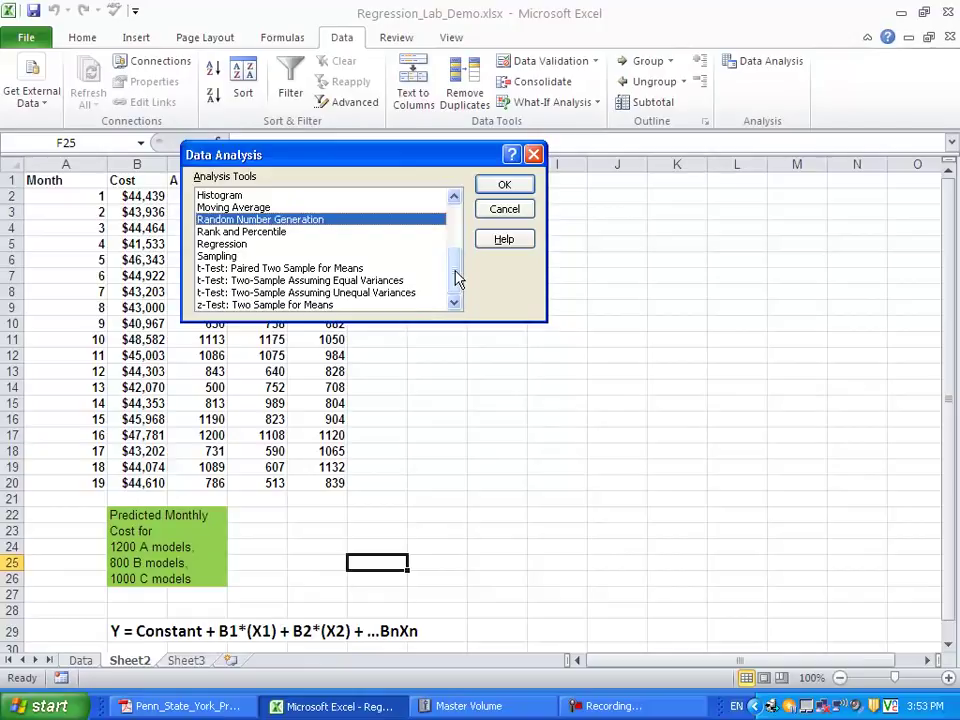
{"action": "left_click", "coordinate": [242, 256]}
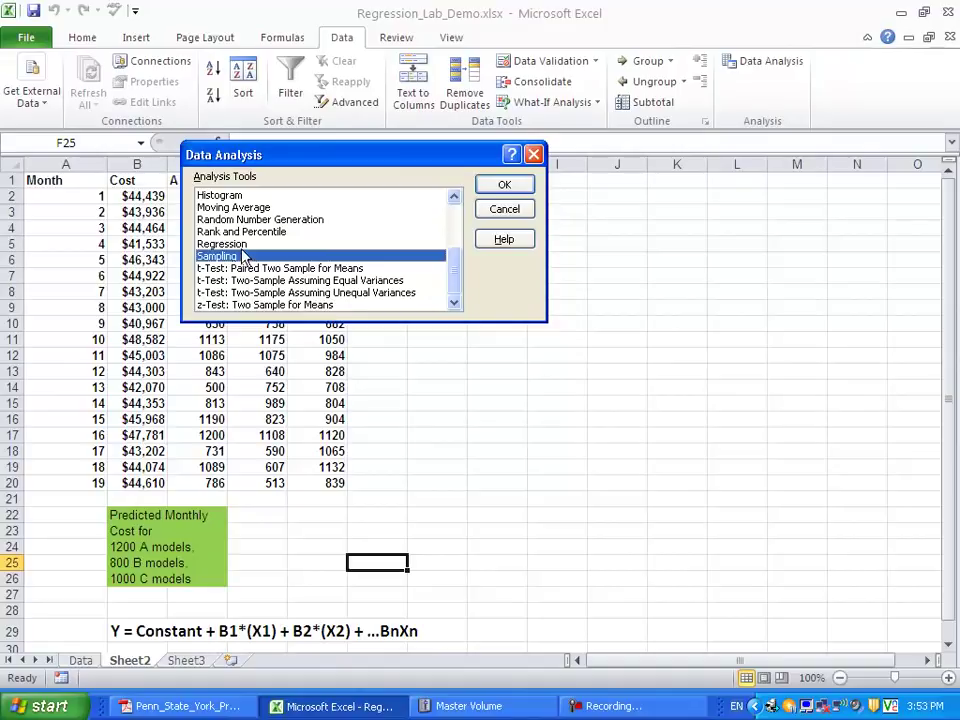
{"action": "left_click", "coordinate": [244, 247]}
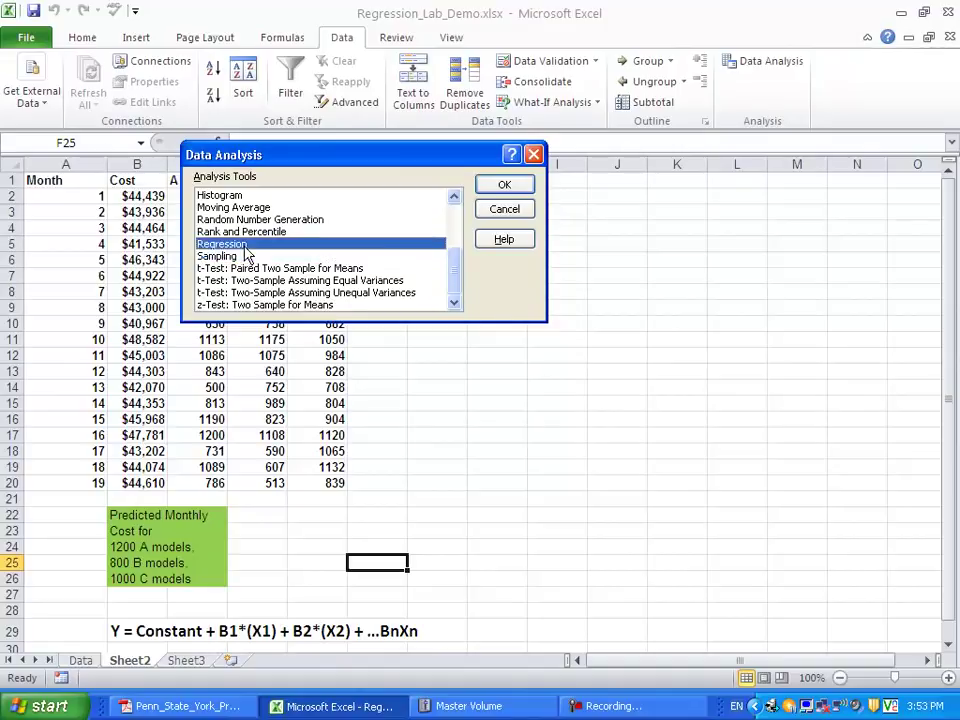
{"action": "left_click", "coordinate": [514, 184]}
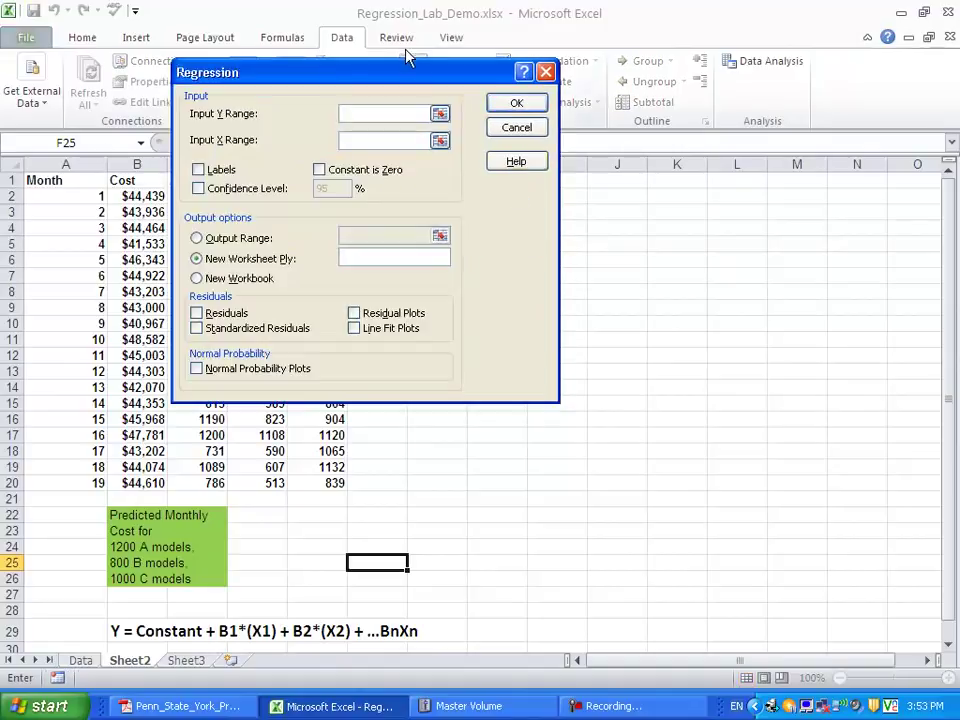
{"action": "left_click_drag", "start_coordinate": [404, 72], "coordinate": [676, 66]}
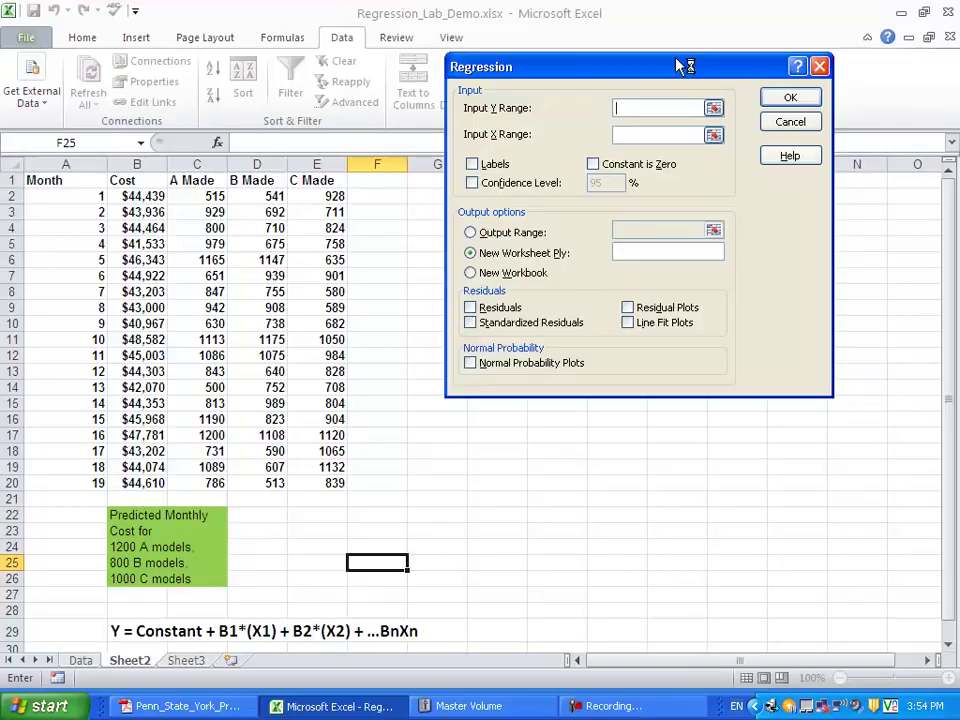
{"action": "left_click_drag", "start_coordinate": [676, 66], "coordinate": [713, 101]}
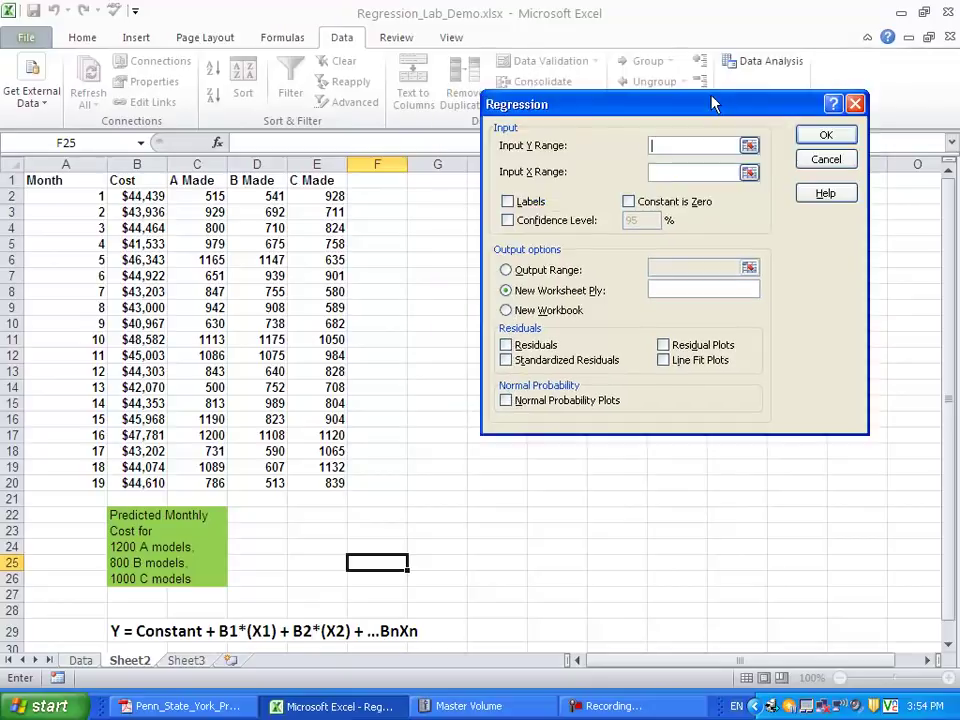
Set the regression's Y range to the Cost column B1:B20 and its X range to C1:E20, including the headers
{"action": "left_click", "coordinate": [748, 141]}
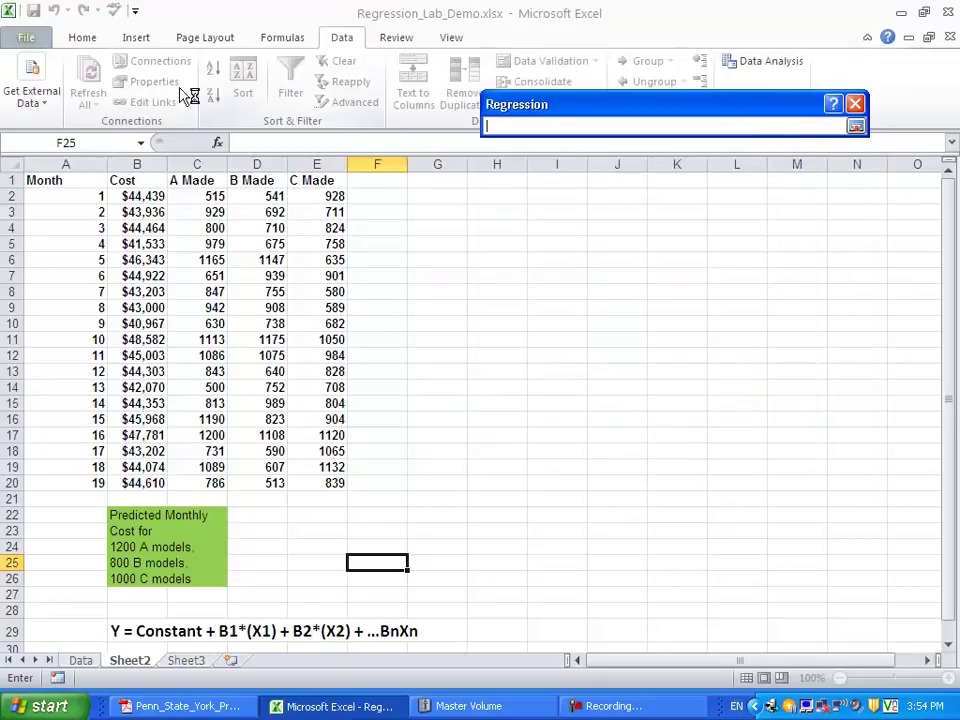
{"action": "left_click_drag", "start_coordinate": [137, 180], "coordinate": [162, 476]}
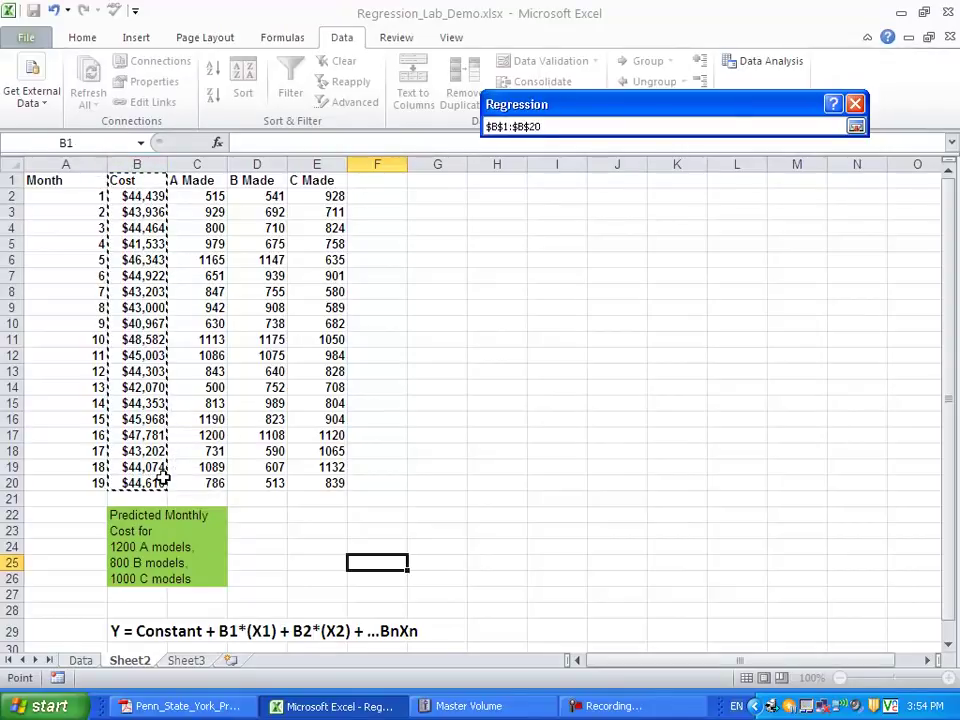
{"action": "left_click", "coordinate": [856, 128]}
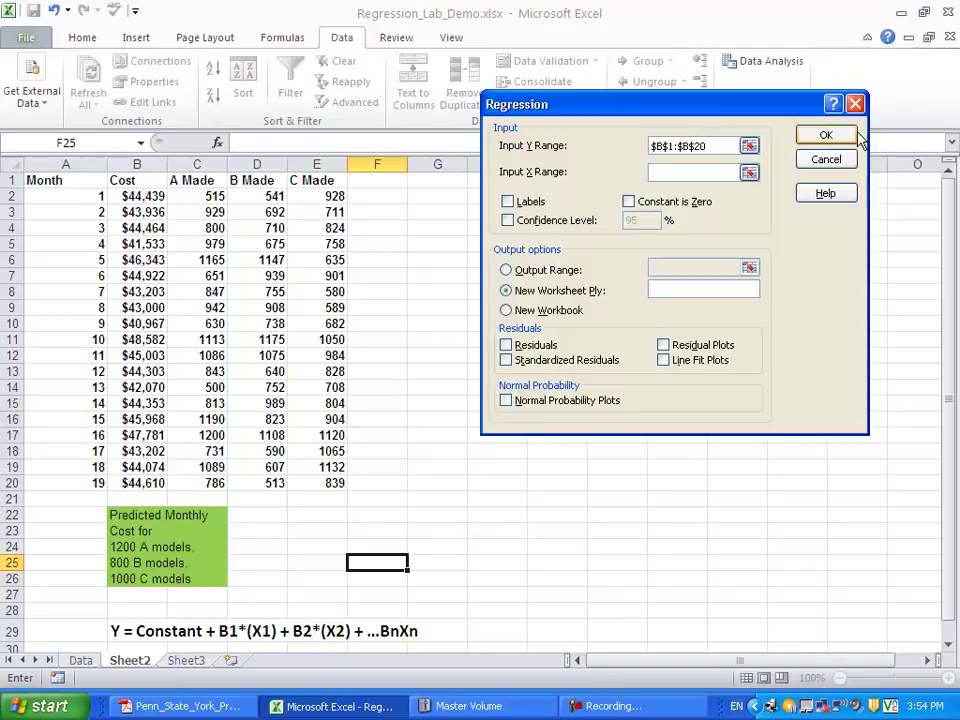
{"action": "left_click", "coordinate": [749, 173]}
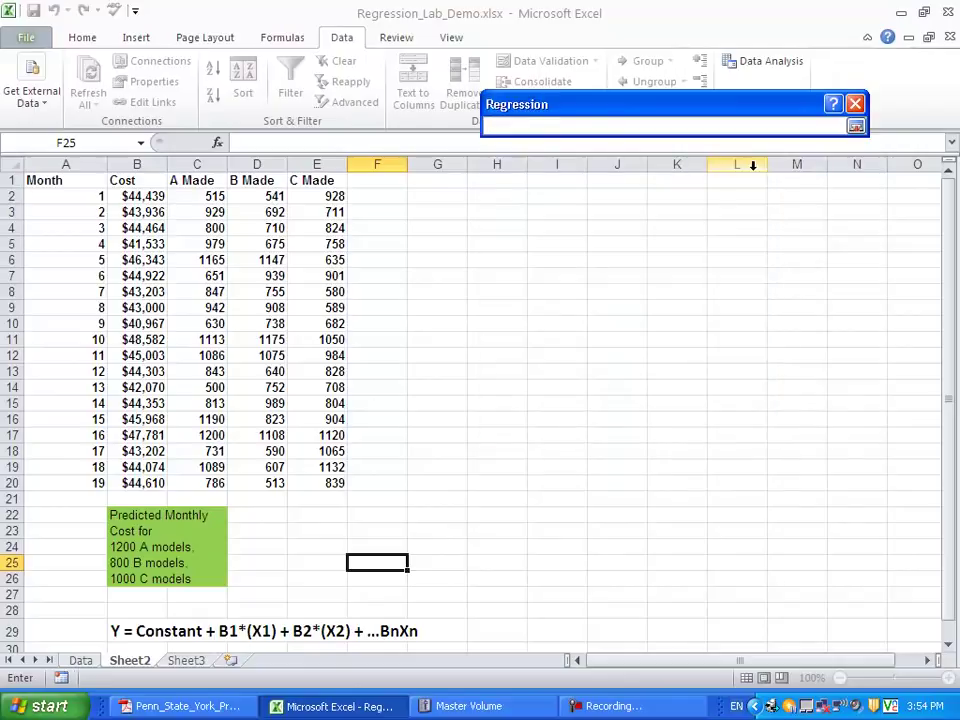
{"action": "left_click_drag", "start_coordinate": [195, 180], "coordinate": [336, 481]}
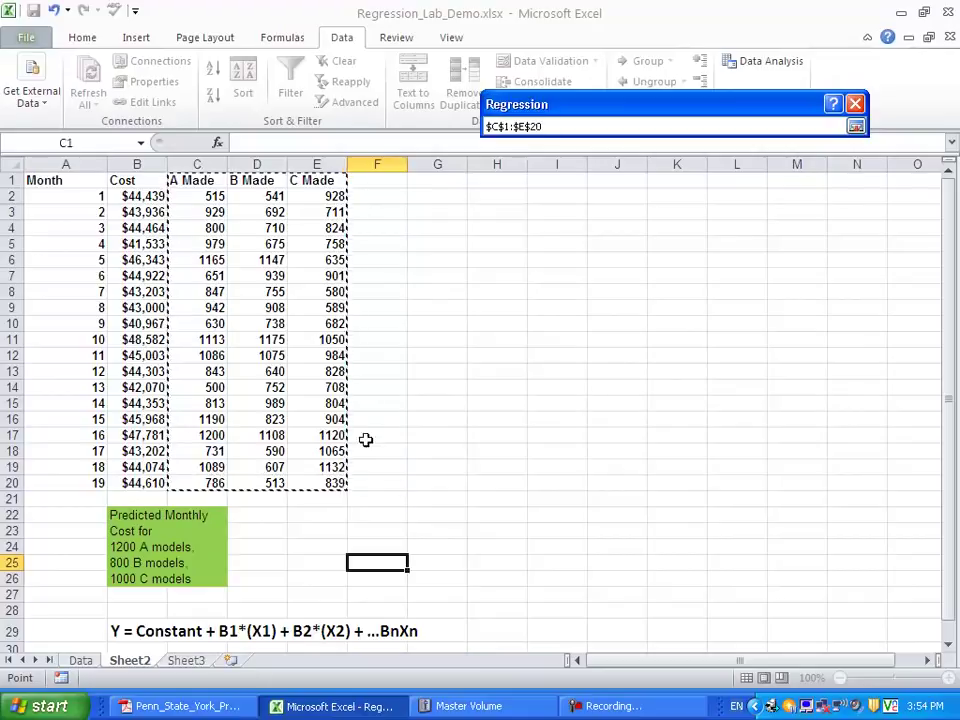
{"action": "left_click", "coordinate": [855, 127]}
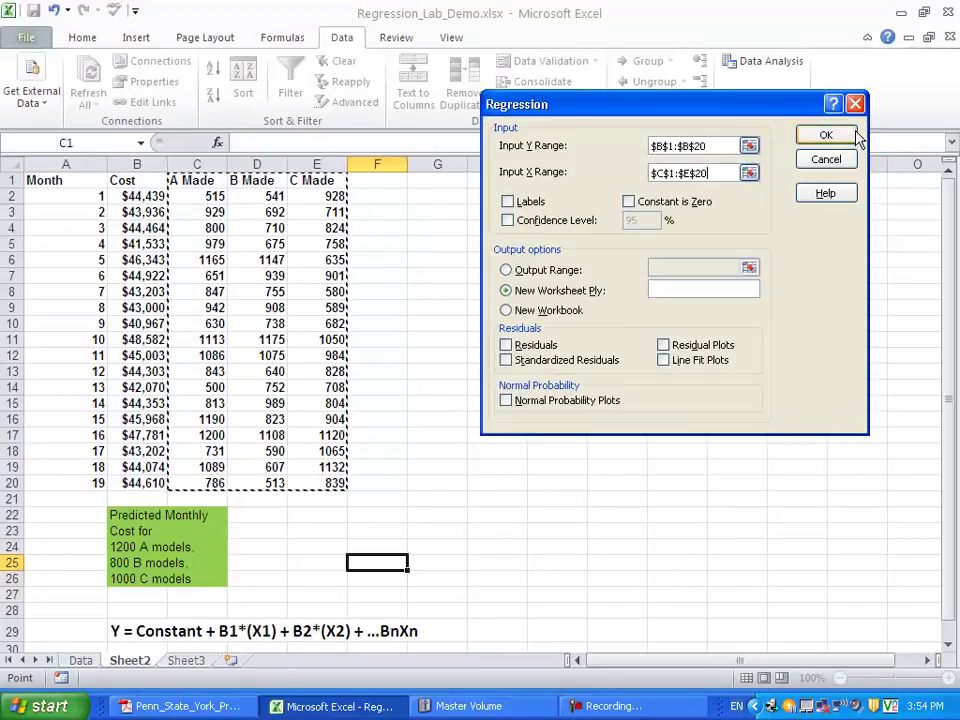
Turn on Labels, set the output range to cell H2, and run the regression
{"action": "left_click", "coordinate": [522, 206]}
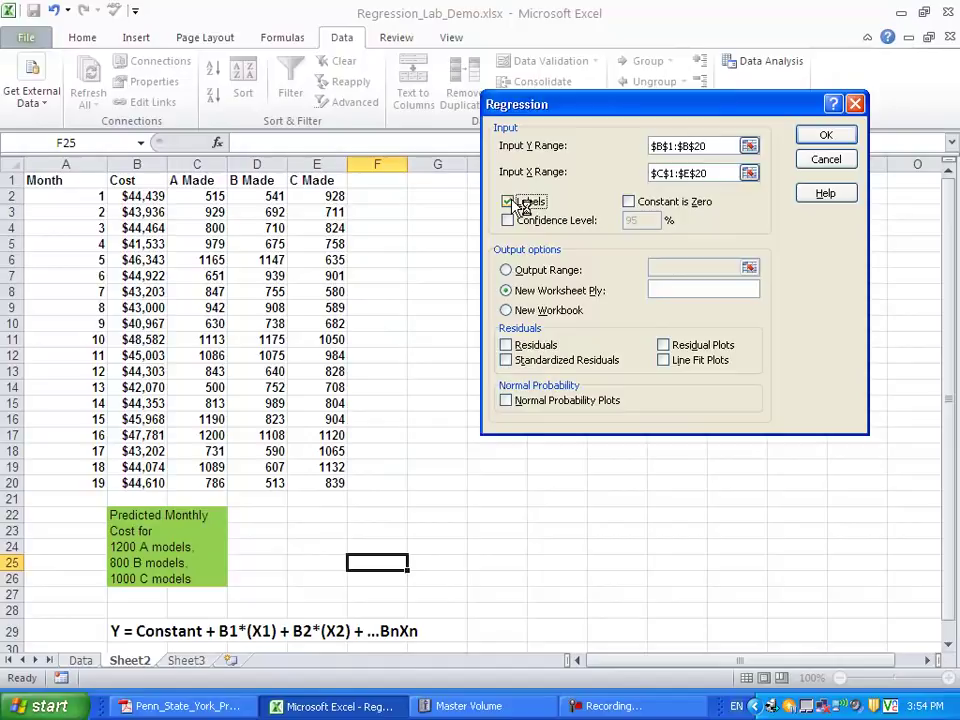
{"action": "left_click", "coordinate": [507, 271]}
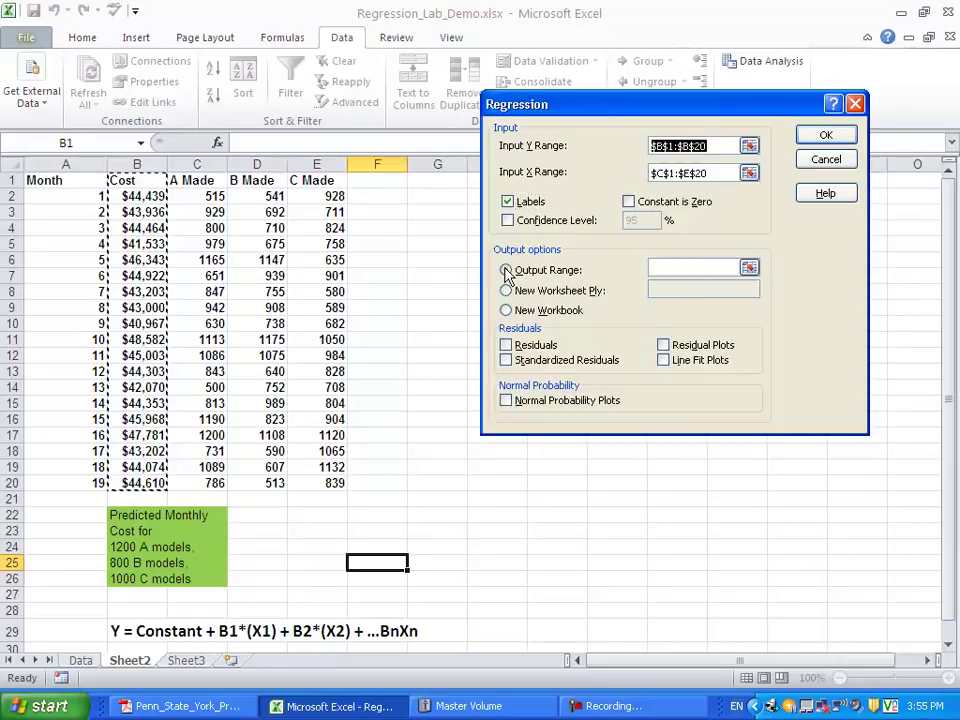
{"action": "left_click", "coordinate": [747, 266]}
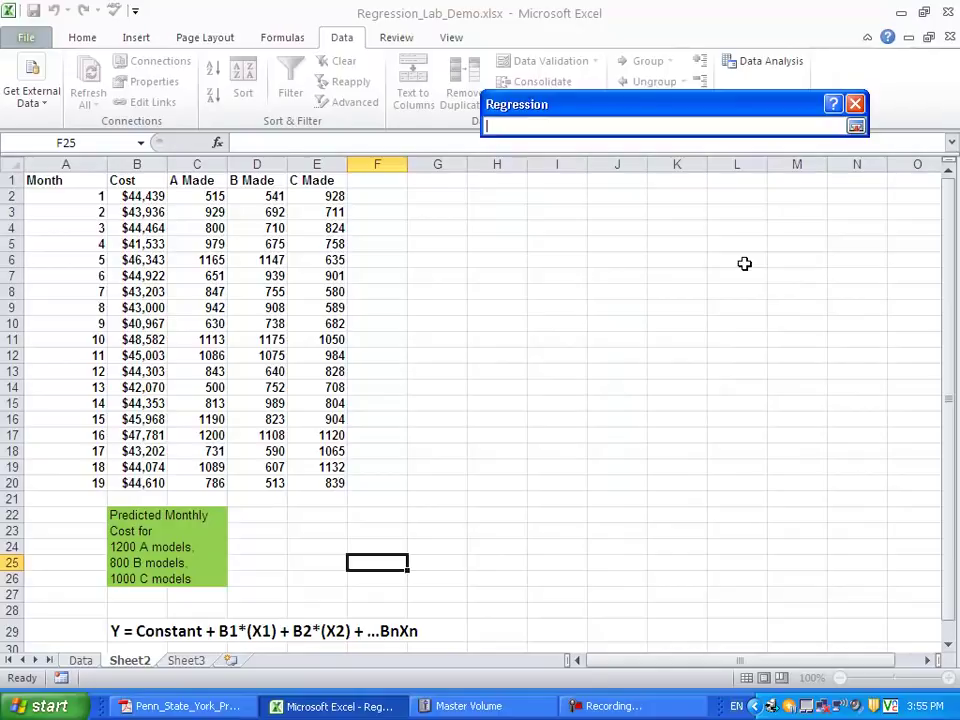
{"action": "left_click", "coordinate": [460, 194]}
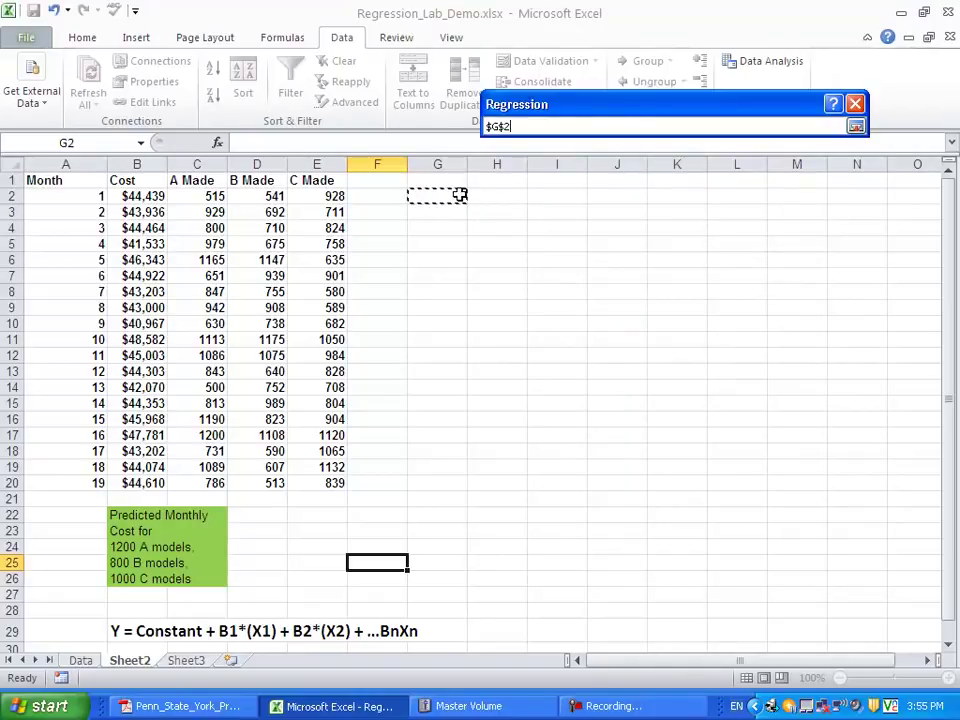
{"action": "left_click", "coordinate": [490, 194]}
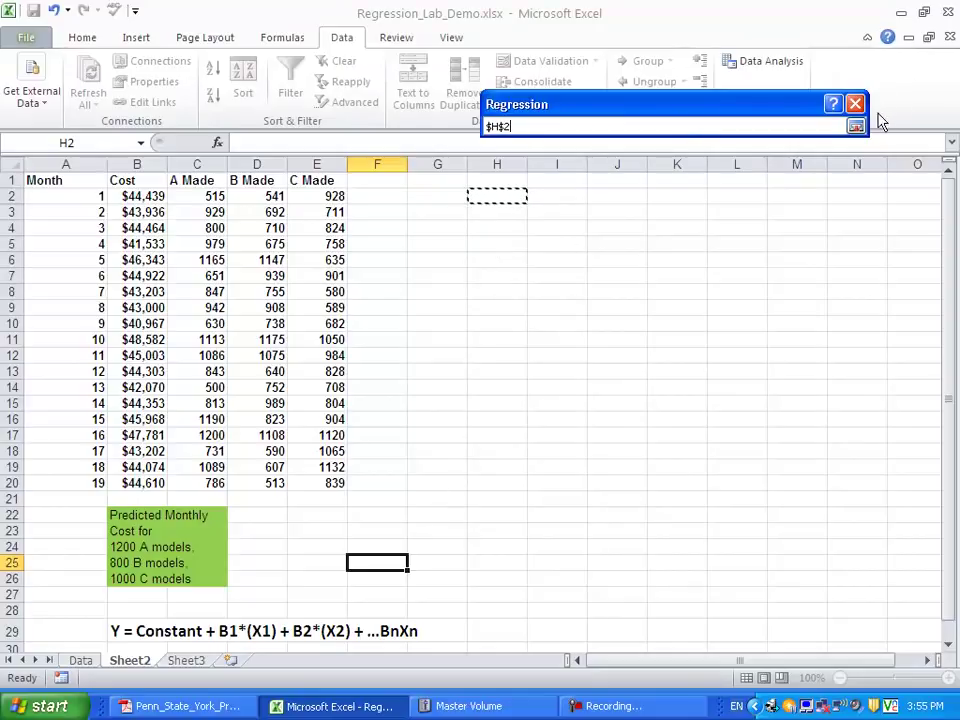
{"action": "left_click", "coordinate": [856, 126]}
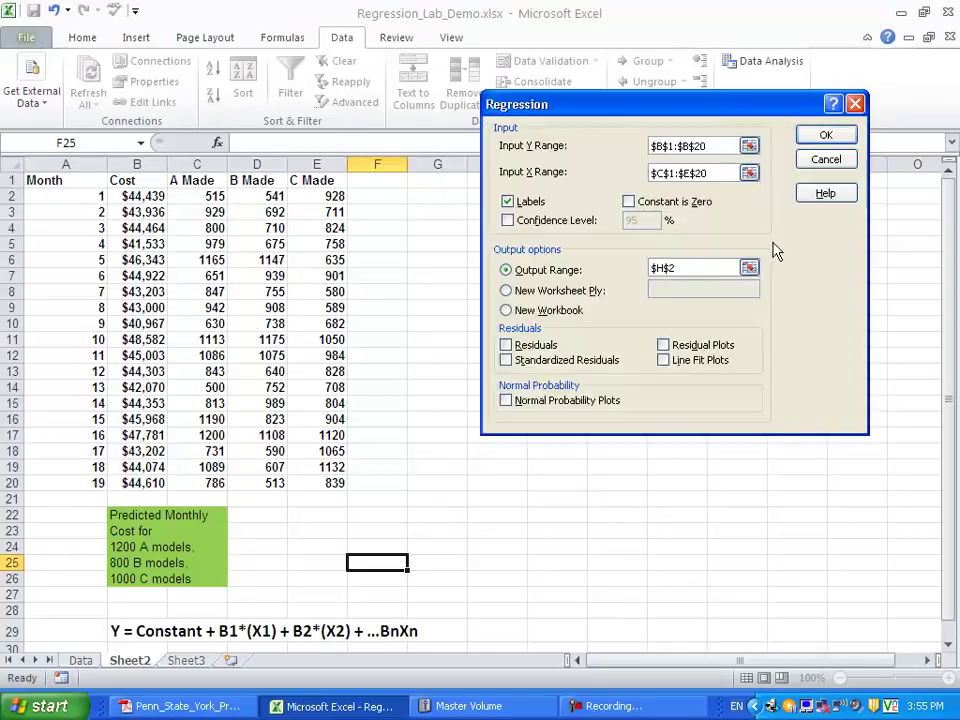
{"action": "left_click", "coordinate": [832, 136]}
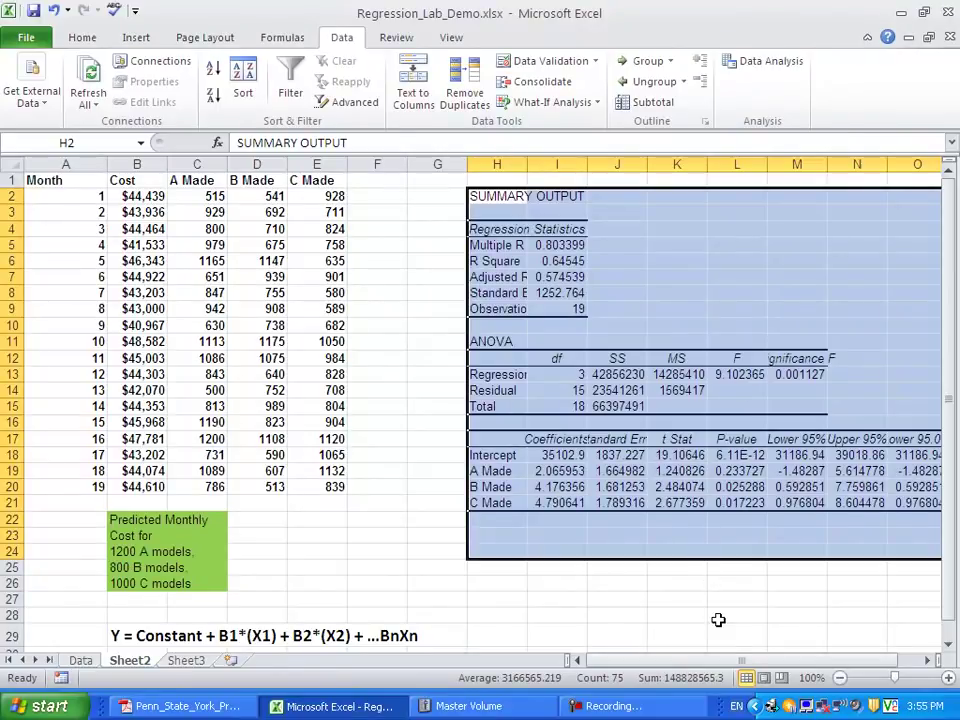
Start another regression and set its X range to only the B Made and C Made columns, D1:E20
{"action": "left_click_drag", "start_coordinate": [710, 660], "coordinate": [713, 652]}
{"action": "left_click", "coordinate": [800, 68]}
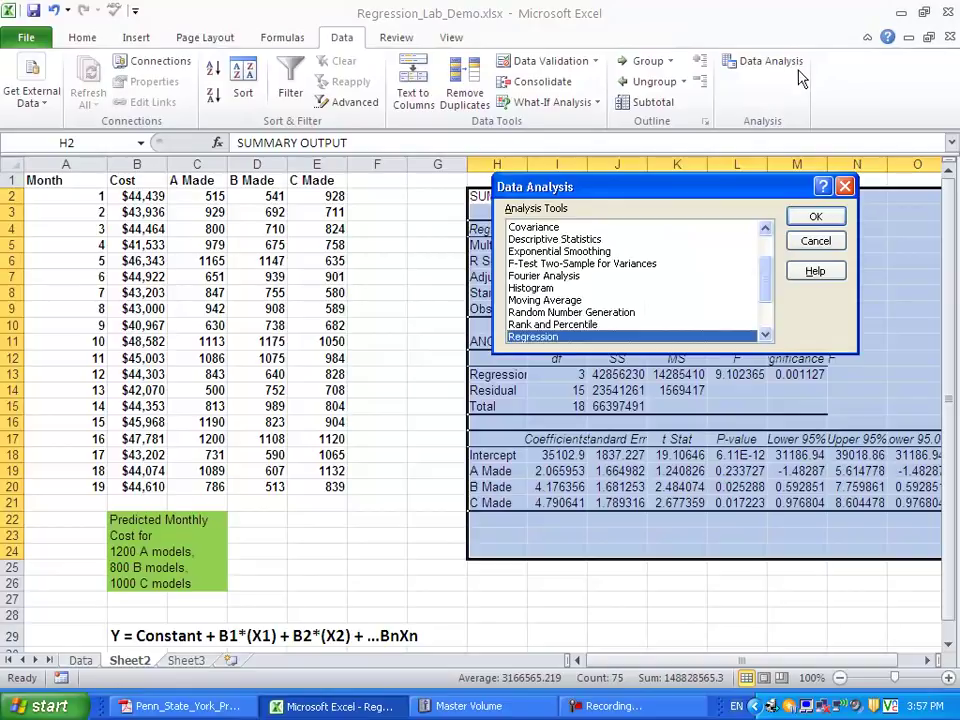
{"action": "left_click", "coordinate": [815, 217]}
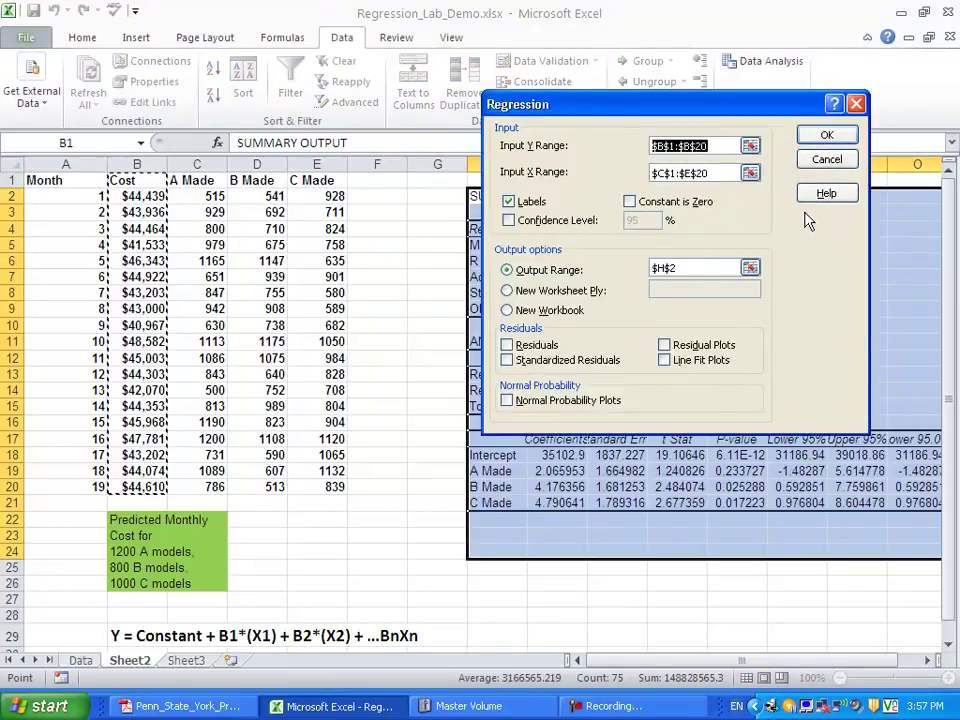
{"action": "left_click", "coordinate": [749, 172]}
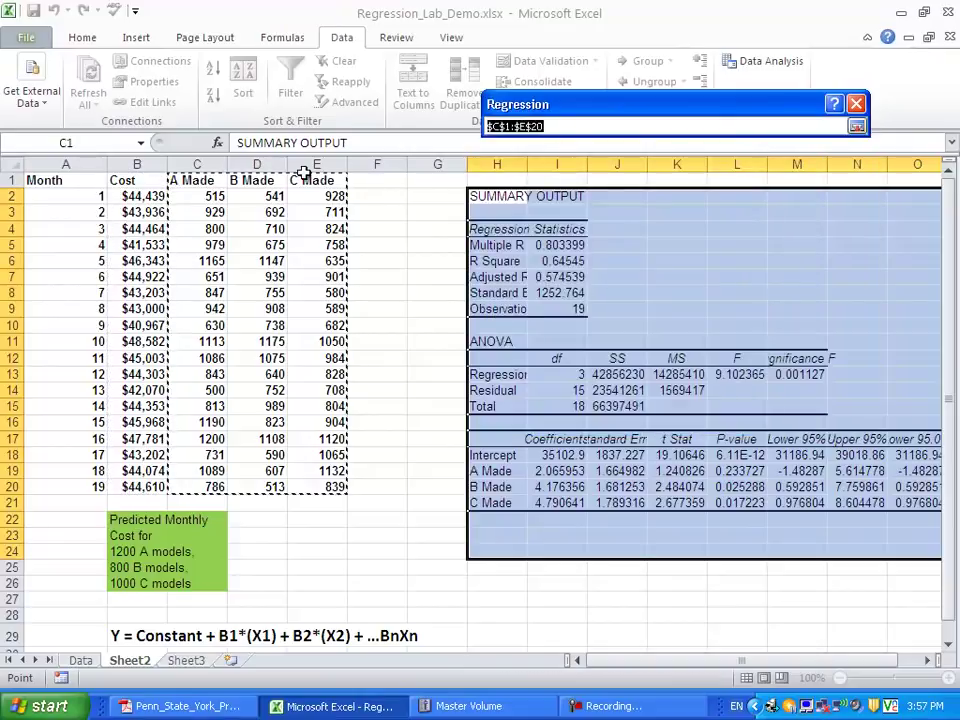
{"action": "left_click_drag", "start_coordinate": [271, 180], "coordinate": [322, 486]}
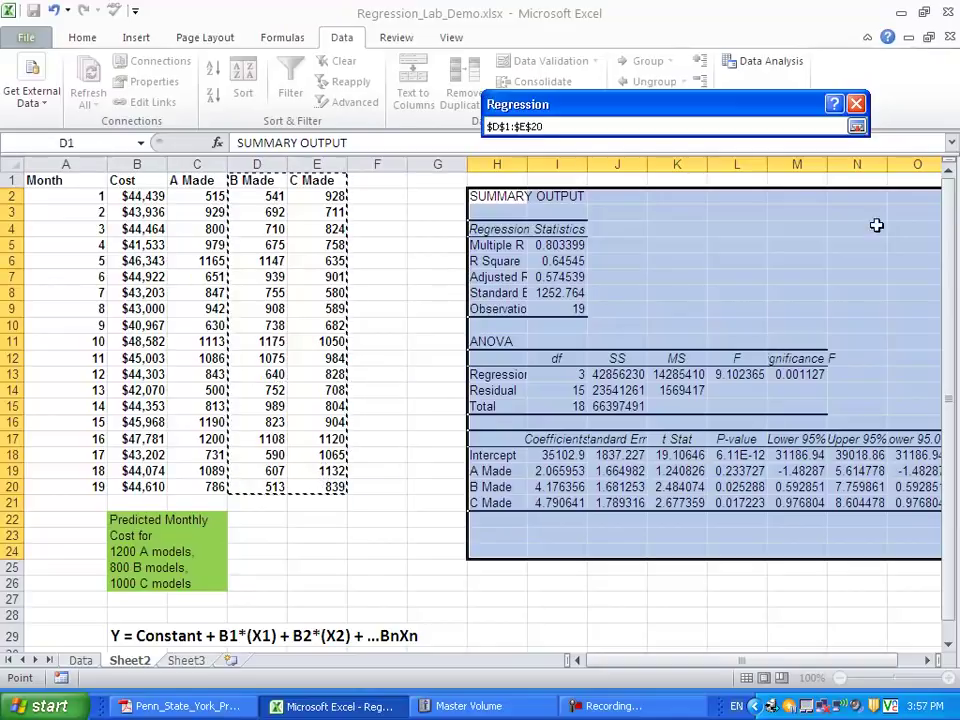
{"action": "left_click", "coordinate": [857, 127]}
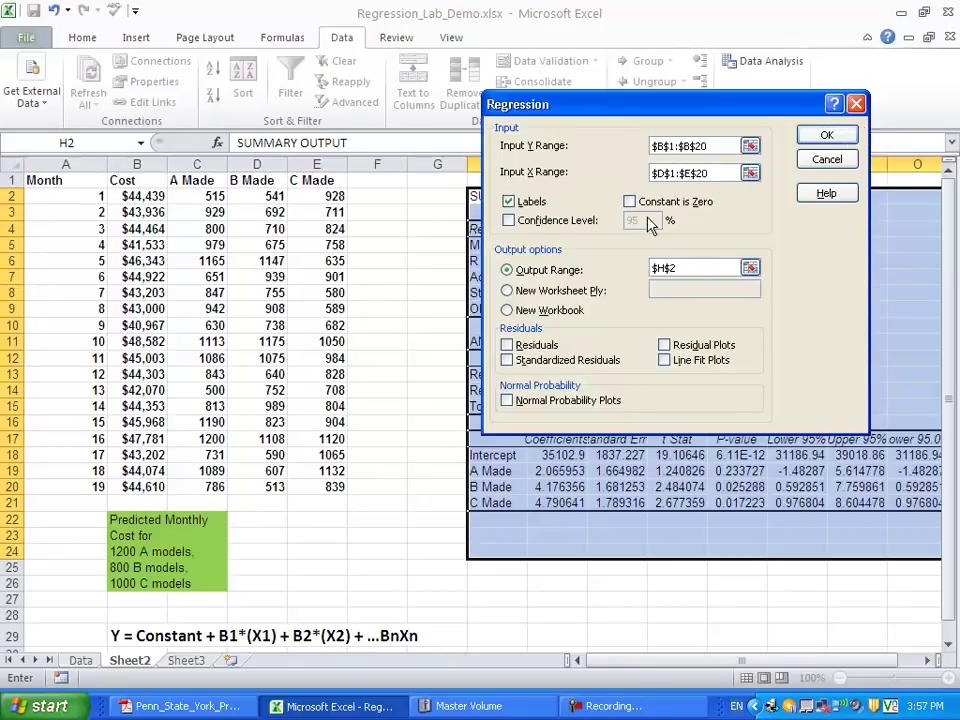
Set the regression's output range to cell H26, below the first summary output, and run the regression
{"action": "left_click", "coordinate": [750, 269]}
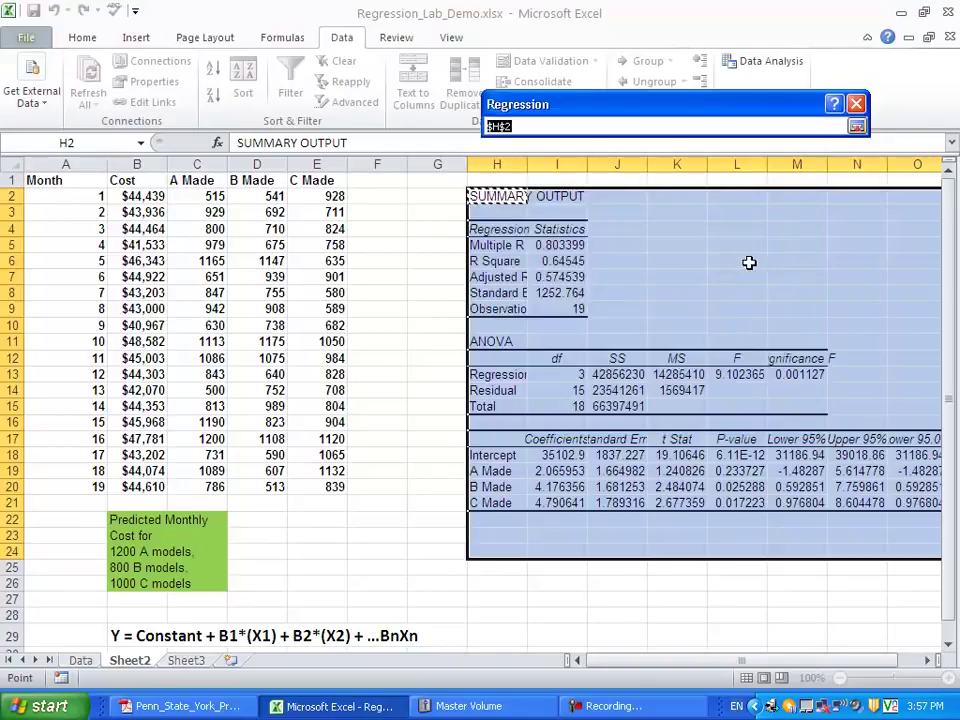
{"action": "left_click", "coordinate": [494, 585]}
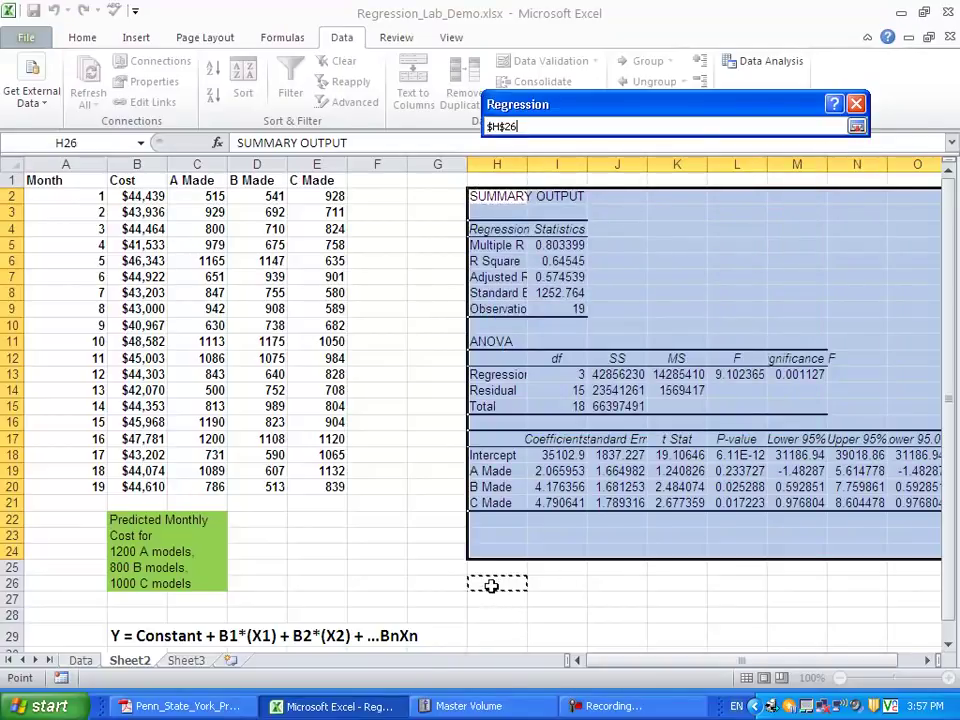
{"action": "left_click", "coordinate": [857, 126]}
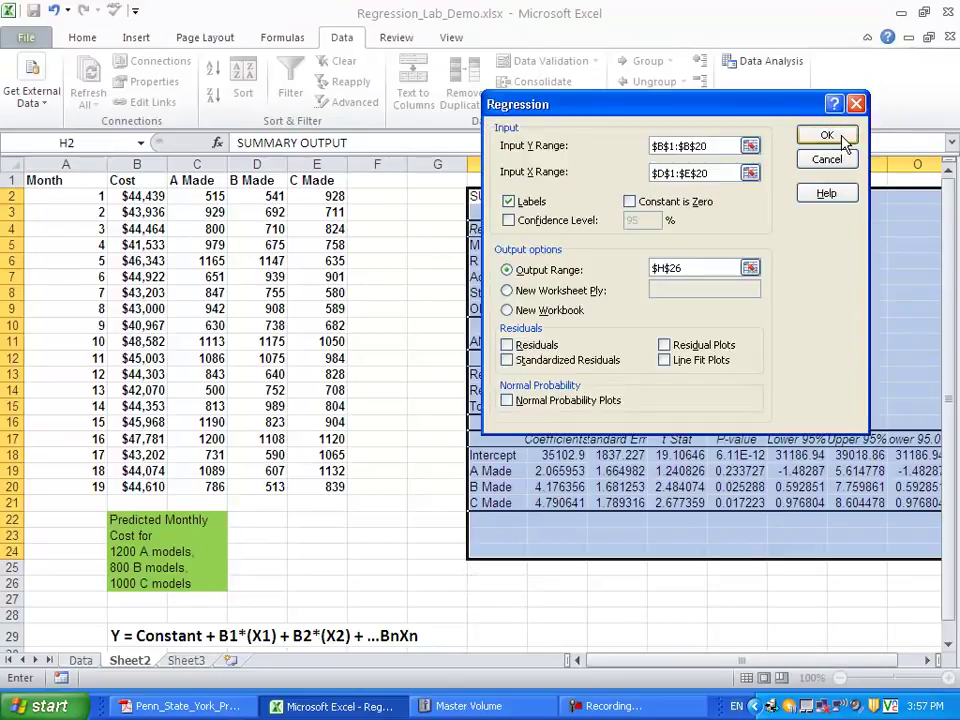
{"action": "left_click", "coordinate": [843, 138]}
In cell B32, start the cost prediction formula with the second regression's intercept I42 plus 800 times the B Made coefficient I43
{"action": "left_click_drag", "start_coordinate": [952, 240], "coordinate": [955, 407]}
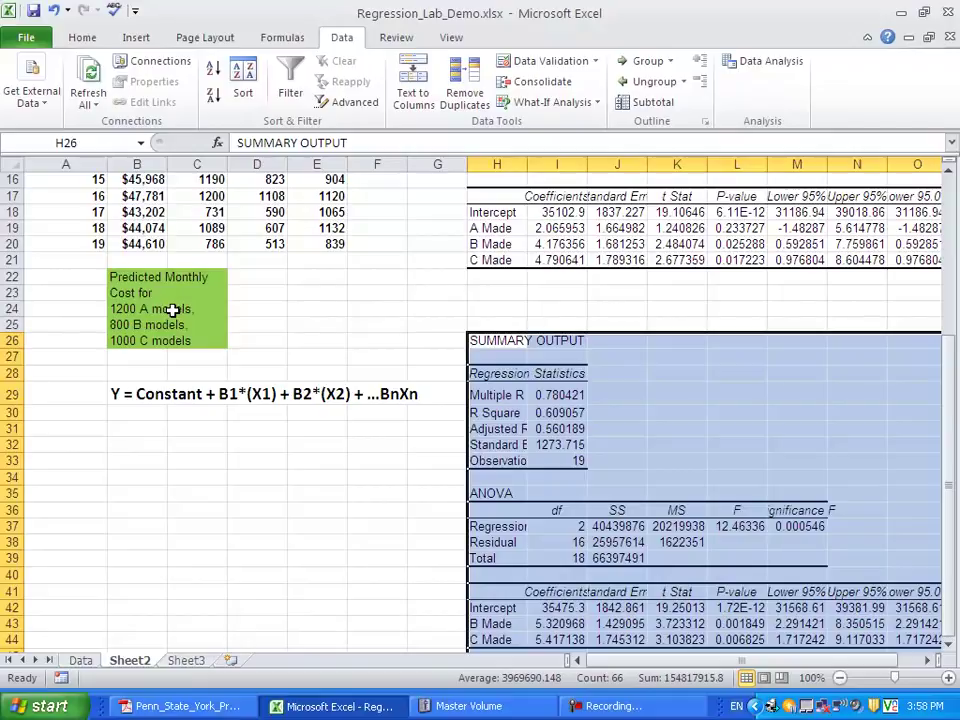
{"action": "left_click", "coordinate": [143, 448]}
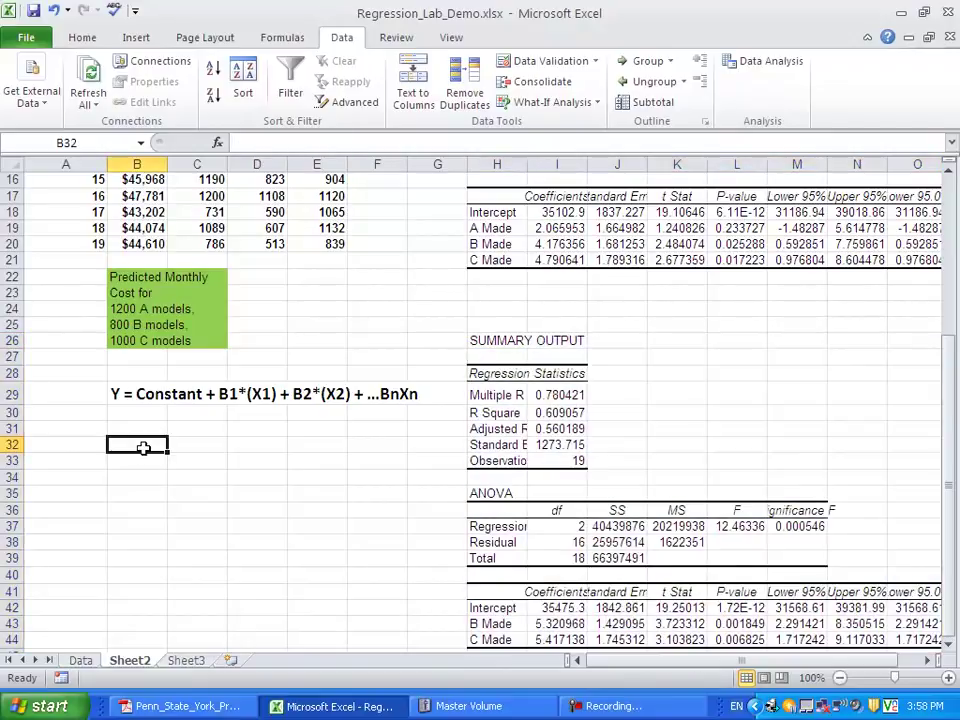
{"action": "left_click", "coordinate": [260, 143]}
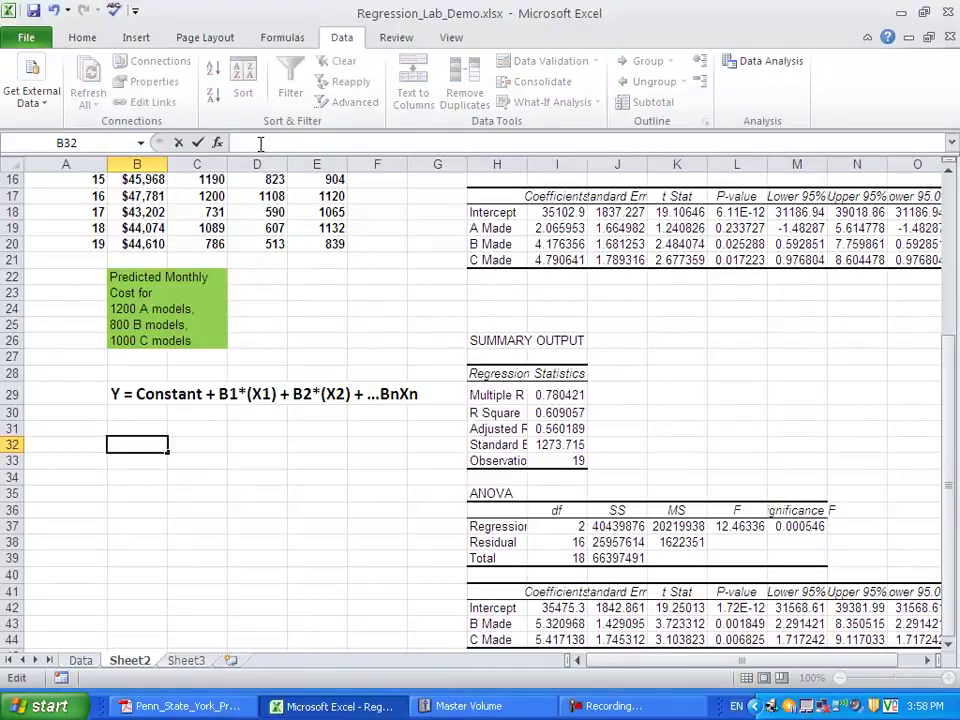
{"action": "type", "text": "="}
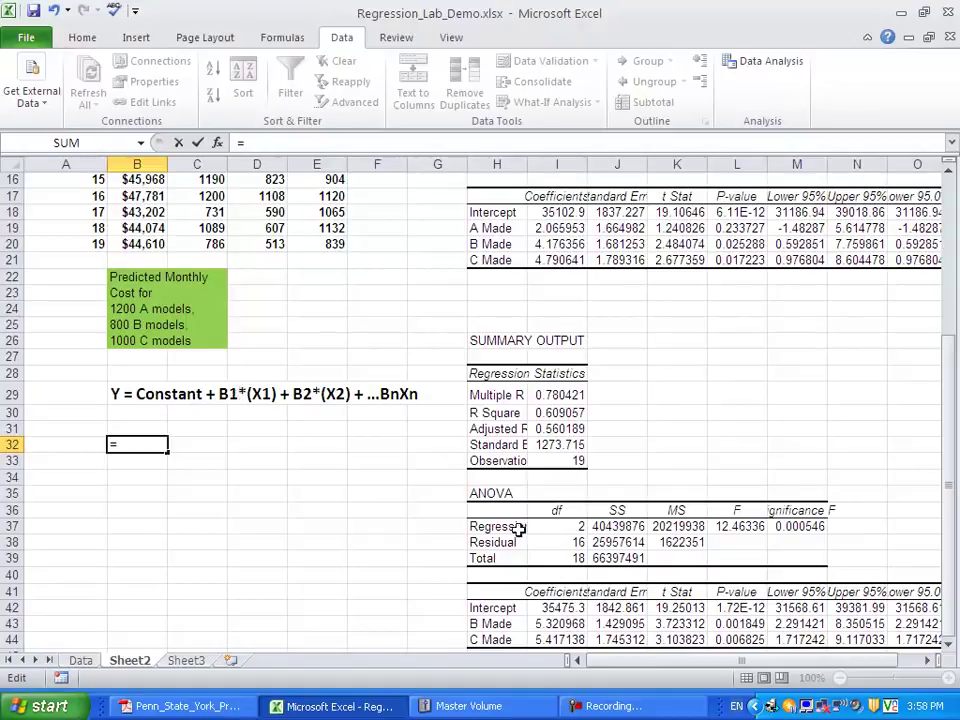
{"action": "left_click", "coordinate": [545, 607]}
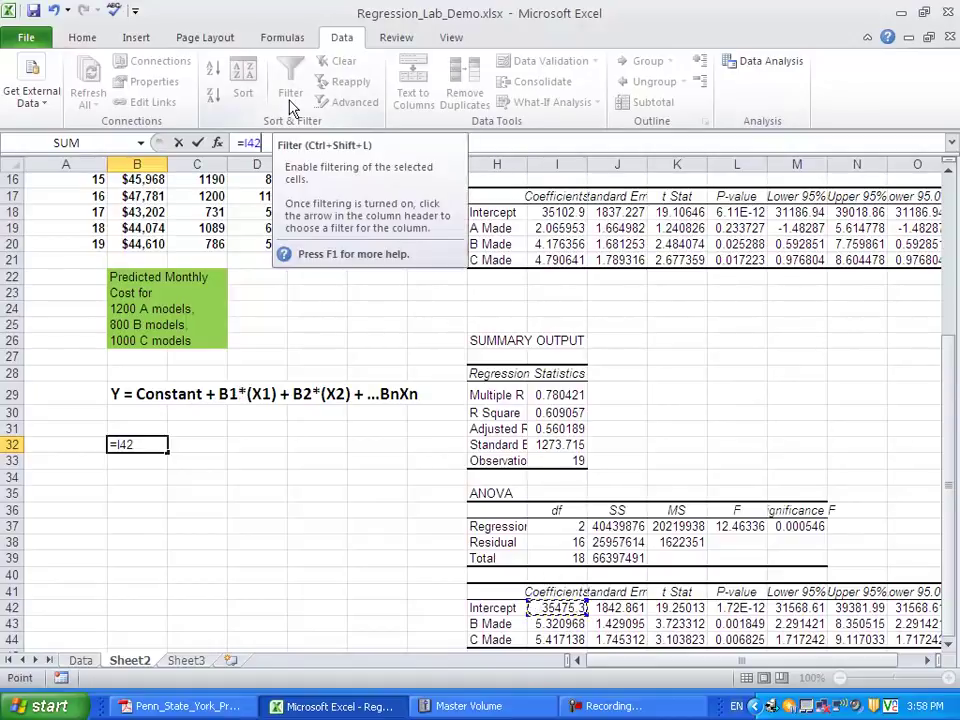
{"action": "type", "text": "+("}
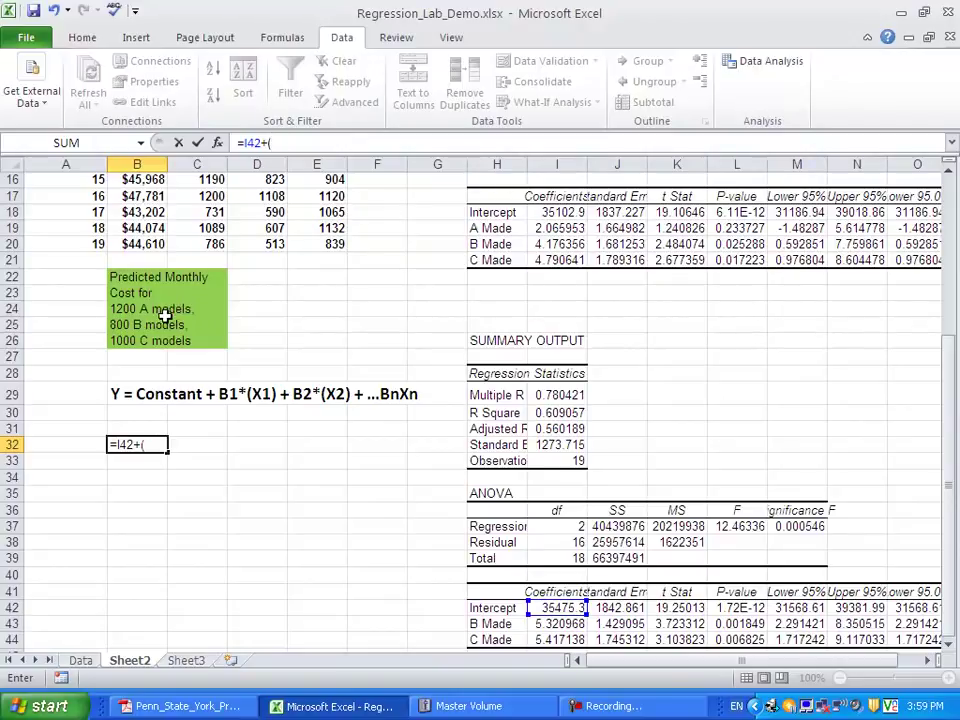
{"action": "type", "text": "800"}
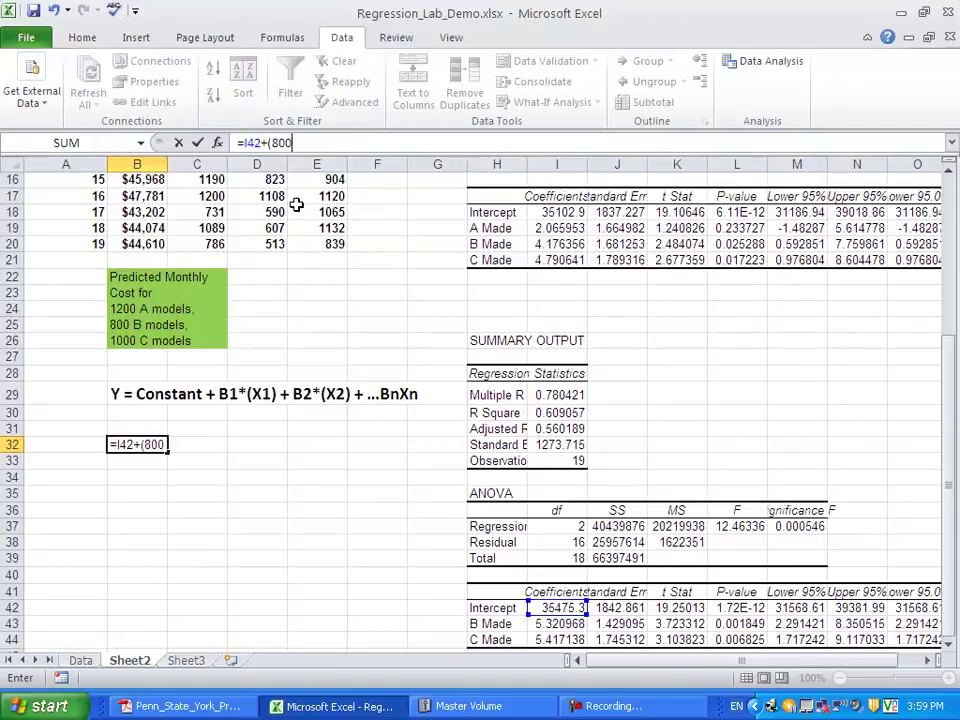
{"action": "type", "text": "*"}
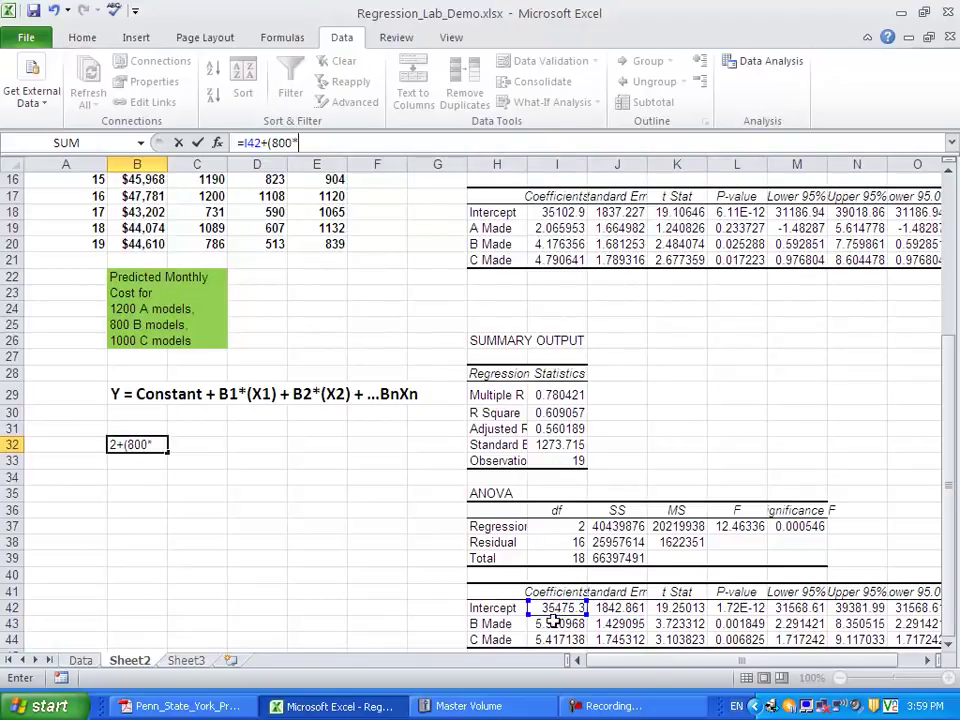
{"action": "left_click", "coordinate": [554, 624]}
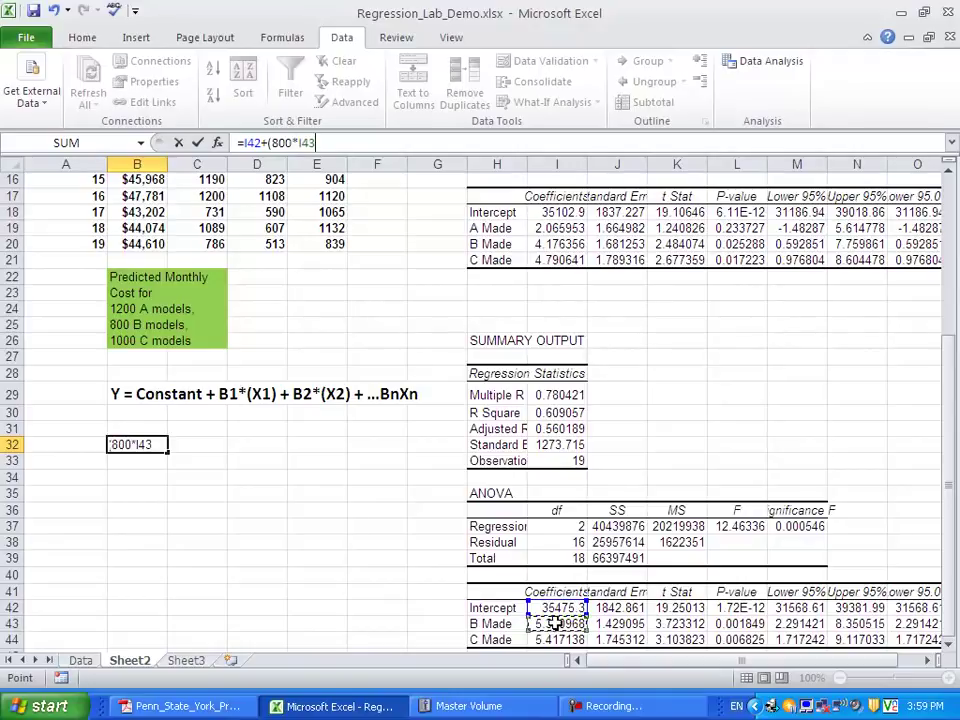
Complete the formula in B32 by adding 1000 times the C Made coefficient I44, giving =I42+(800*I43)+(1000*I44)
{"action": "type", "text": ")+(1000"}
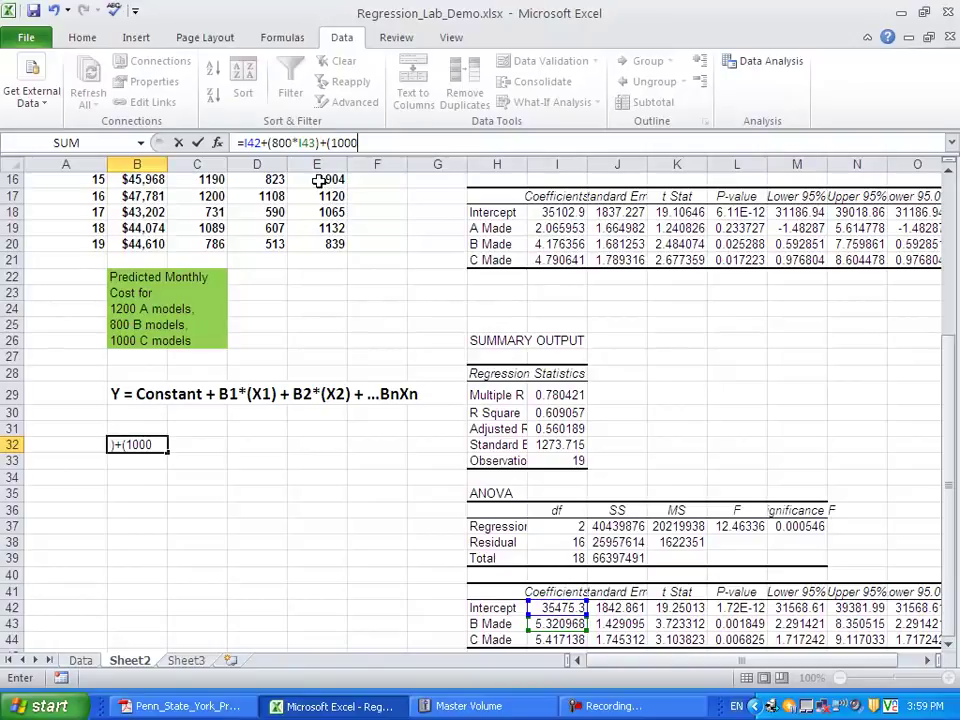
{"action": "type", "text": "*"}
{"action": "left_click", "coordinate": [561, 641]}
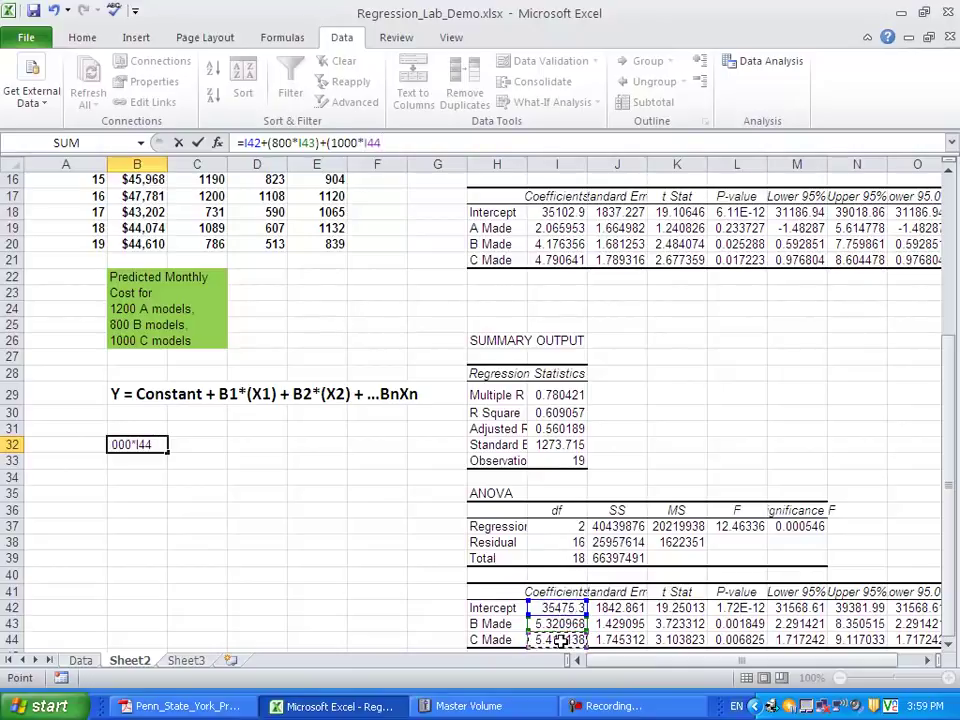
{"action": "type", "text": ")"}
{"action": "key", "text": "Return"}
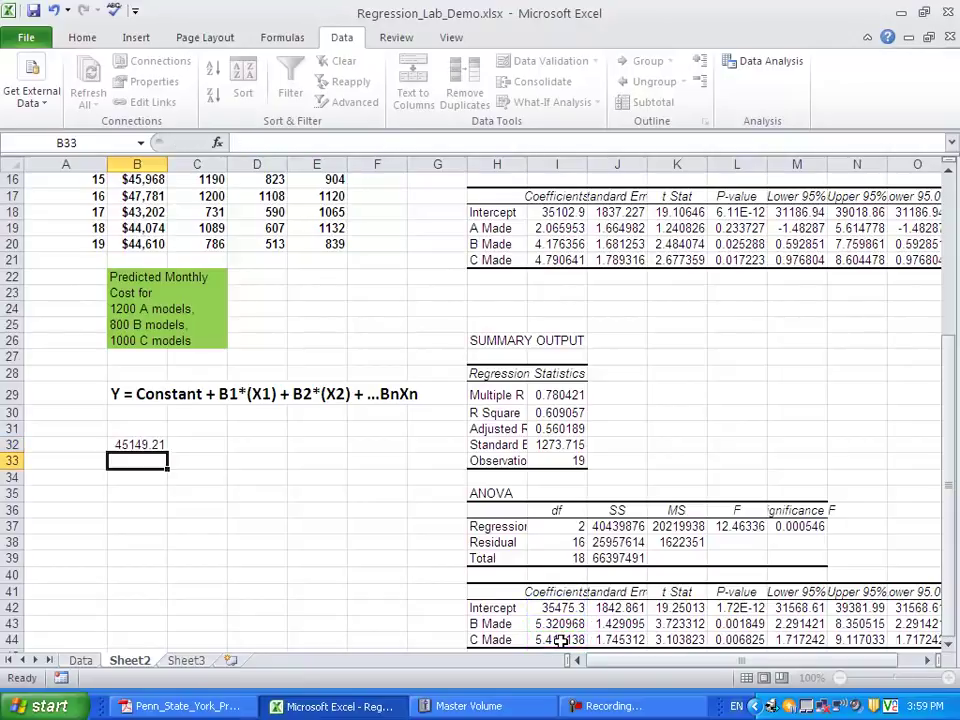